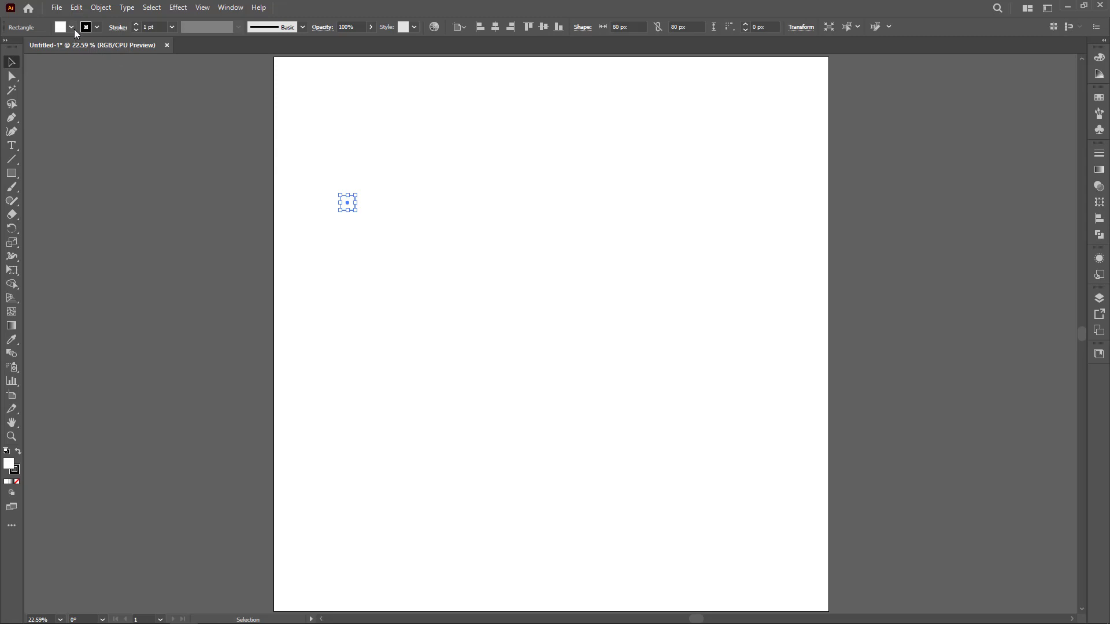
Remove the small square's fill and set its stroke weight to 20 pt.
left_click(71, 27)
left_click(7, 46)
left_click(309, 188)
scroll(349, 203, "up", 4)
scroll(298, 163, "up", 3)
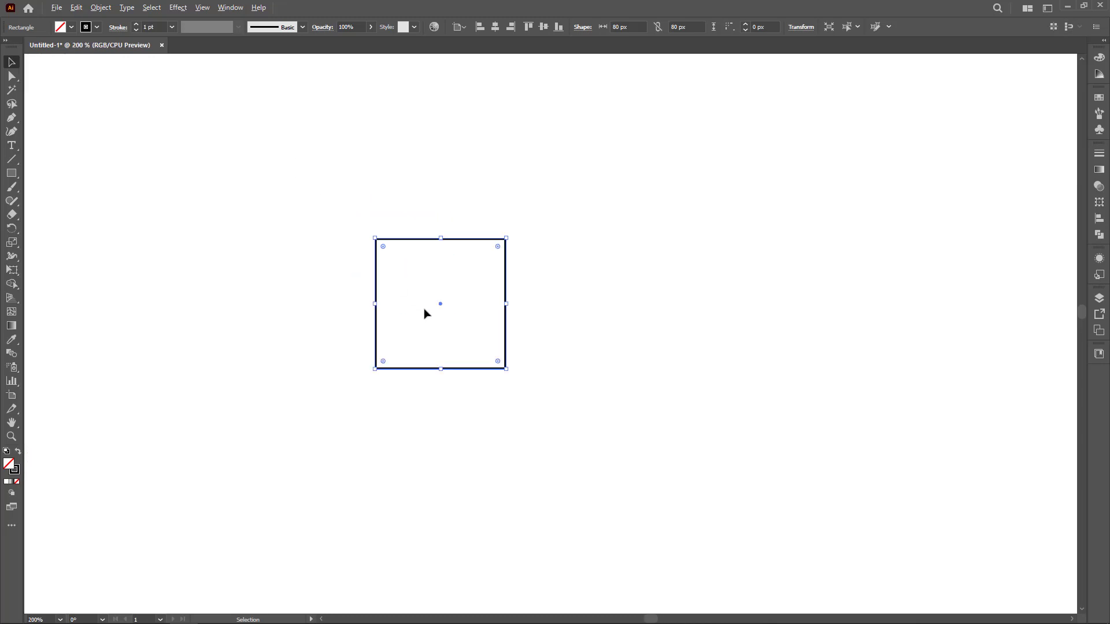
scroll(428, 314, "up", 1)
scroll(415, 305, "up", 1)
left_click_drag(383, 245, 430, 325)
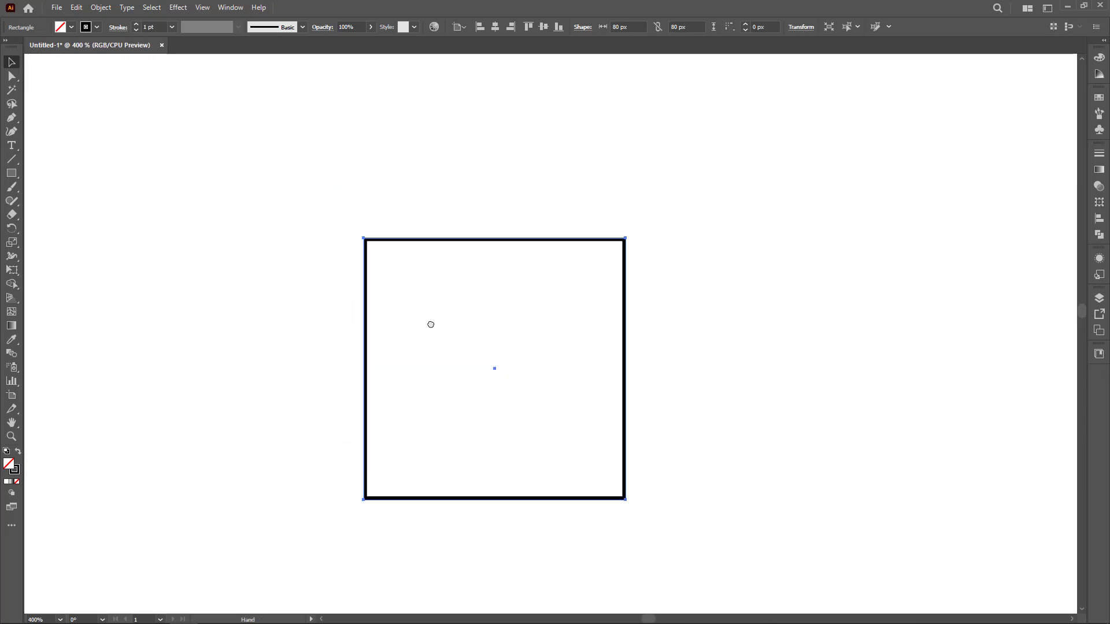
left_click_drag(324, 298, 382, 353)
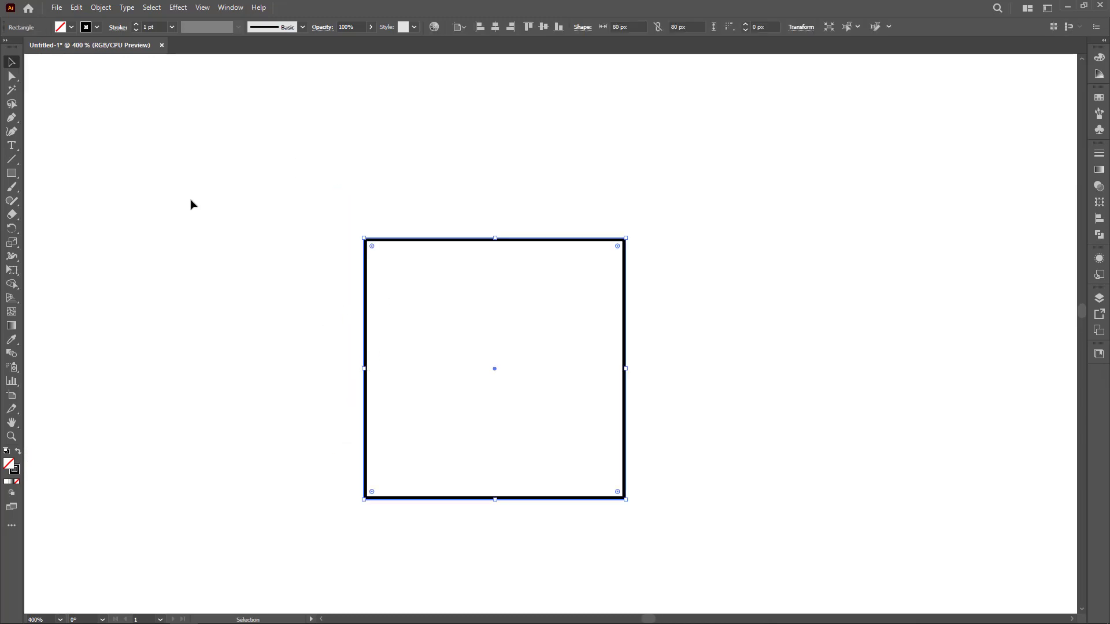
left_click_drag(269, 209, 423, 333)
double_click(145, 29)
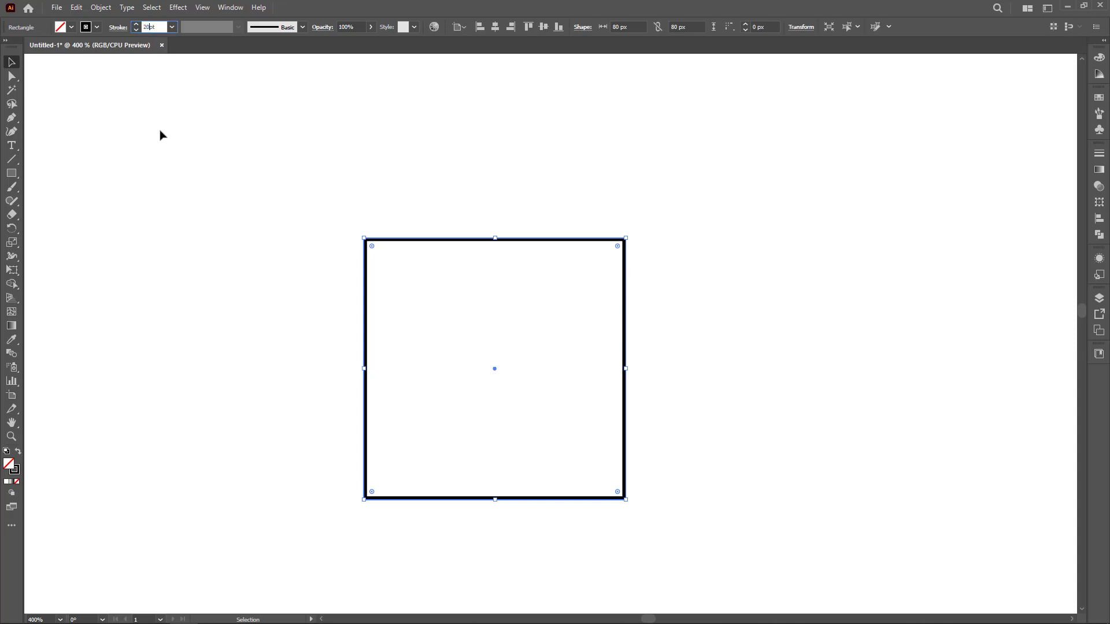
key("Return")
left_click(235, 324)
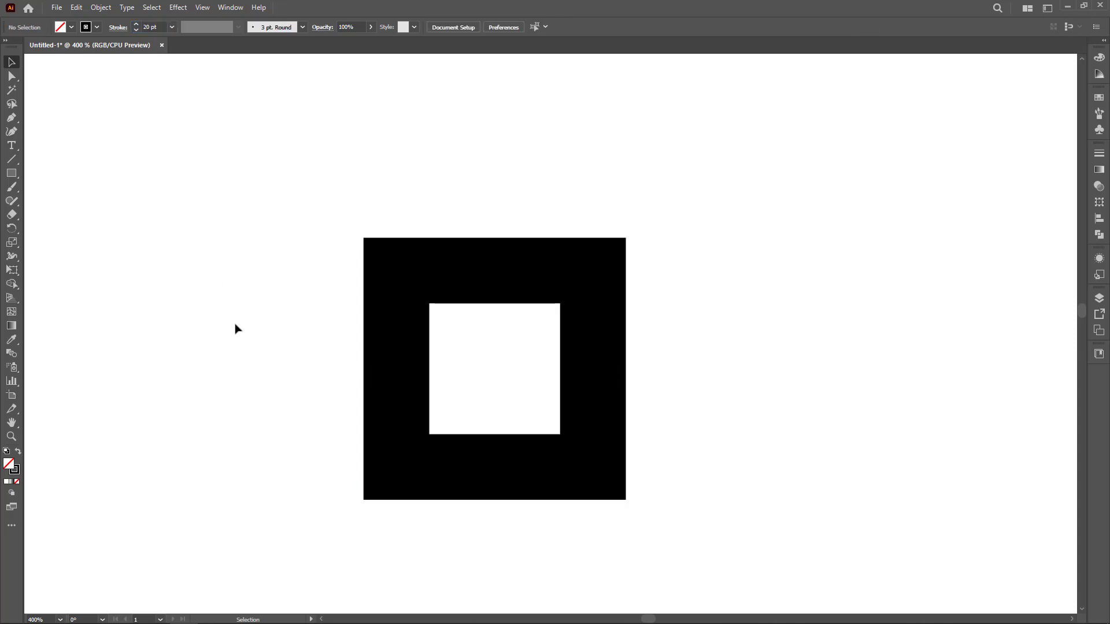
Align the square's stroke to the center of its path.
left_click_drag(273, 293, 424, 393)
left_click(118, 28)
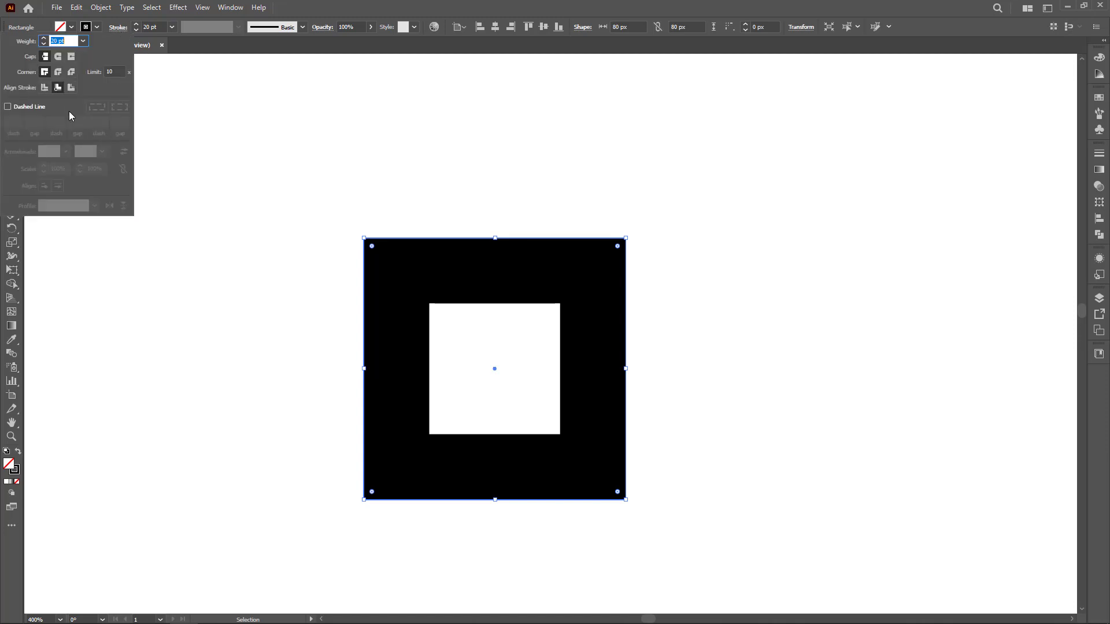
left_click(45, 88)
left_click(259, 391)
mouse_move(260, 378)
left_mouse_down()
mouse_move(369, 446)
mouse_move(420, 458)
left_mouse_up()
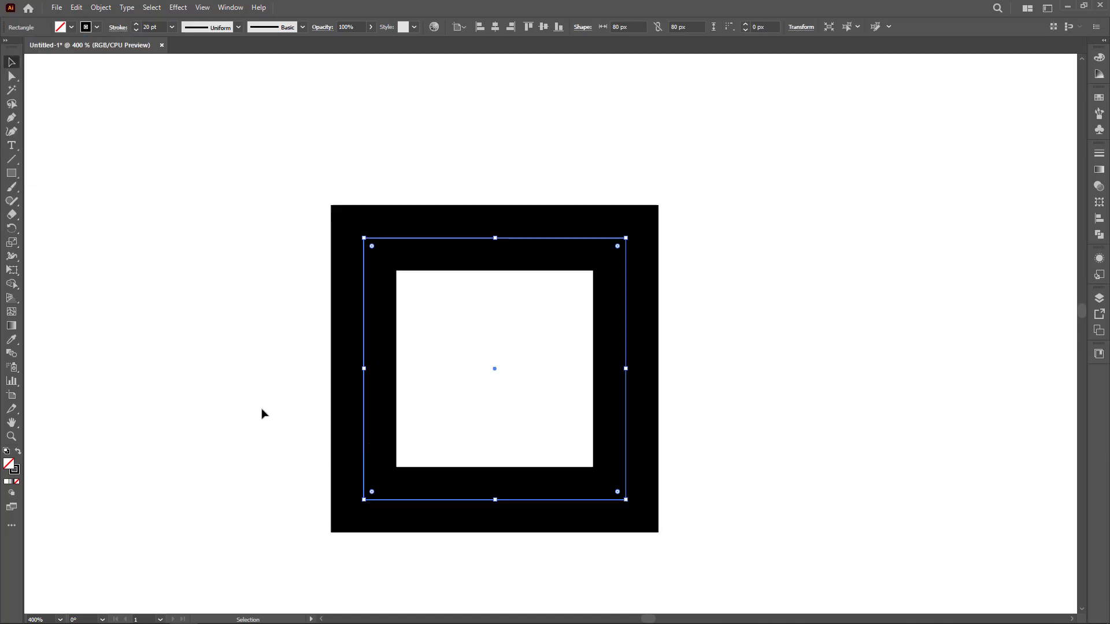
left_click(245, 373)
Create an 80 by 60 px rectangle with the Rectangle tool directly below the square.
scroll(245, 377, "down", 1)
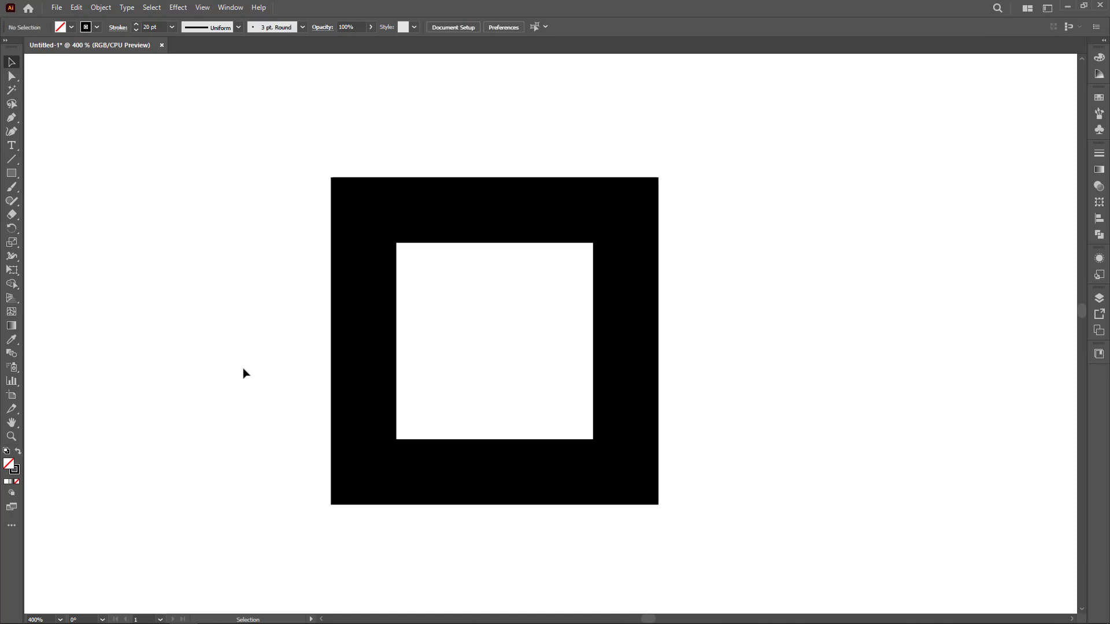
scroll(243, 371, "down", 1)
left_click_drag(405, 380, 434, 344)
left_click_drag(323, 346, 337, 329)
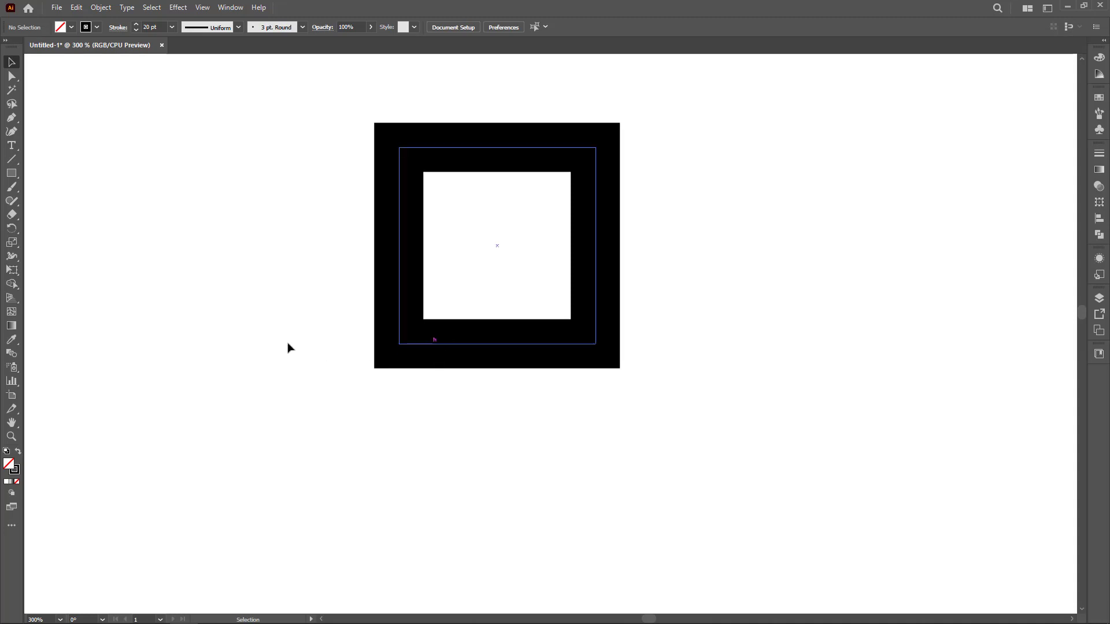
left_click(11, 175)
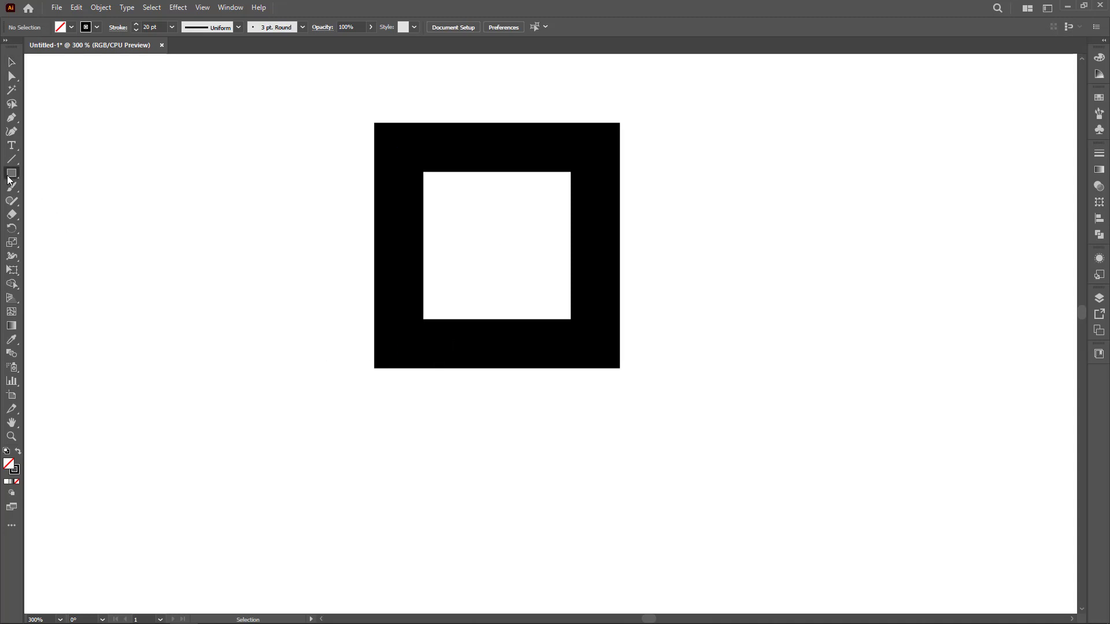
left_click(399, 421)
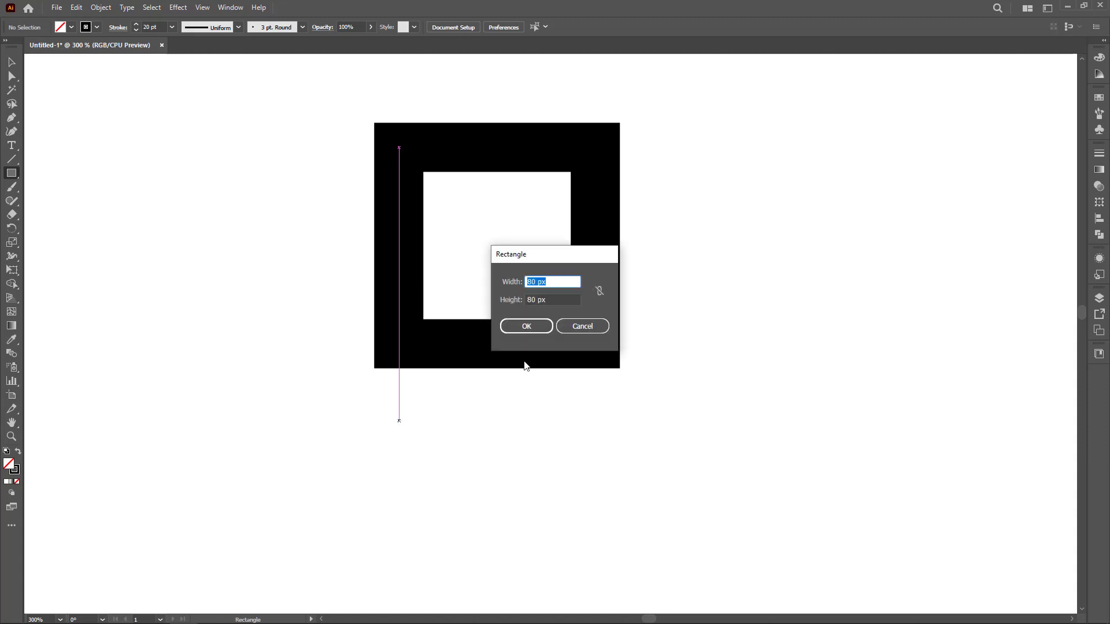
double_click(532, 300)
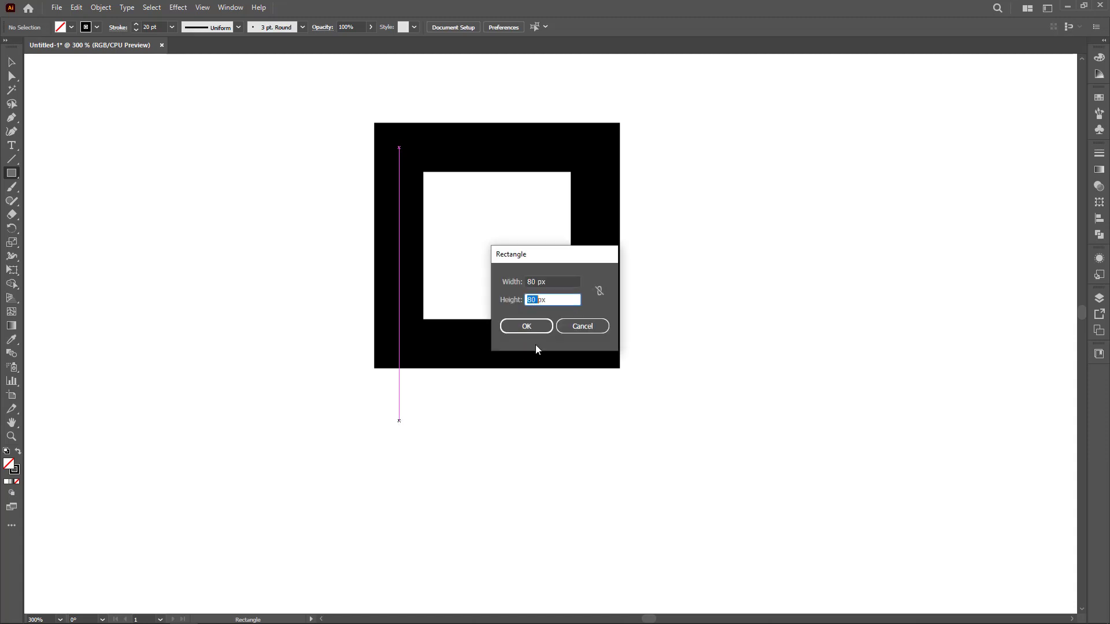
type("60")
left_click(523, 325)
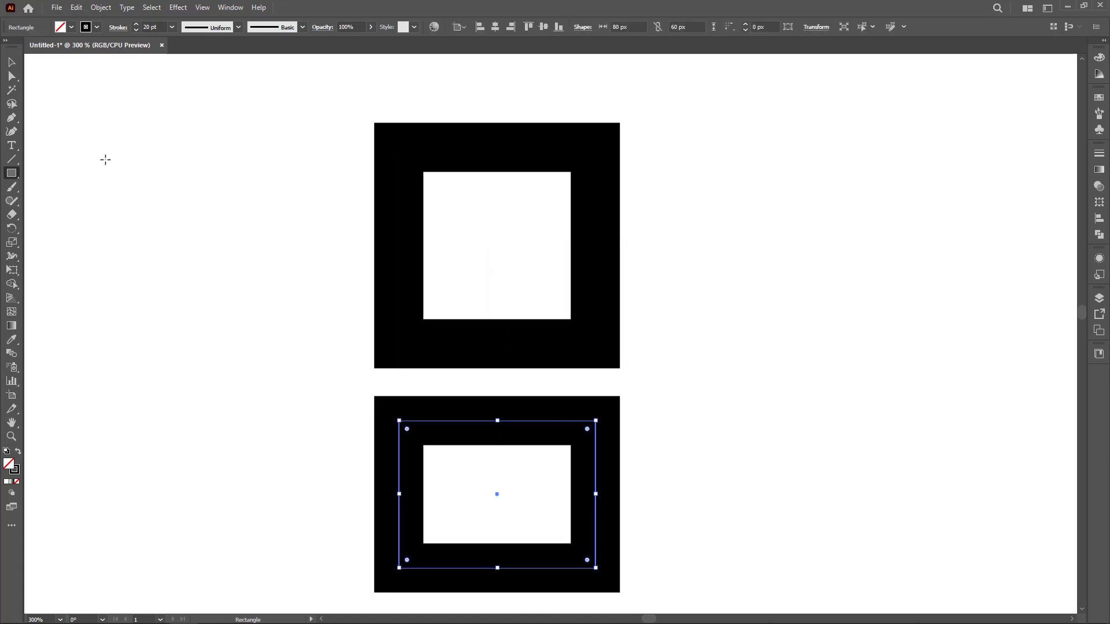
Move the 80 × 60 px rectangle up so its top edge meets the square's bottom edge.
left_click(13, 61)
left_click(365, 471)
left_click_drag(439, 429, 439, 346)
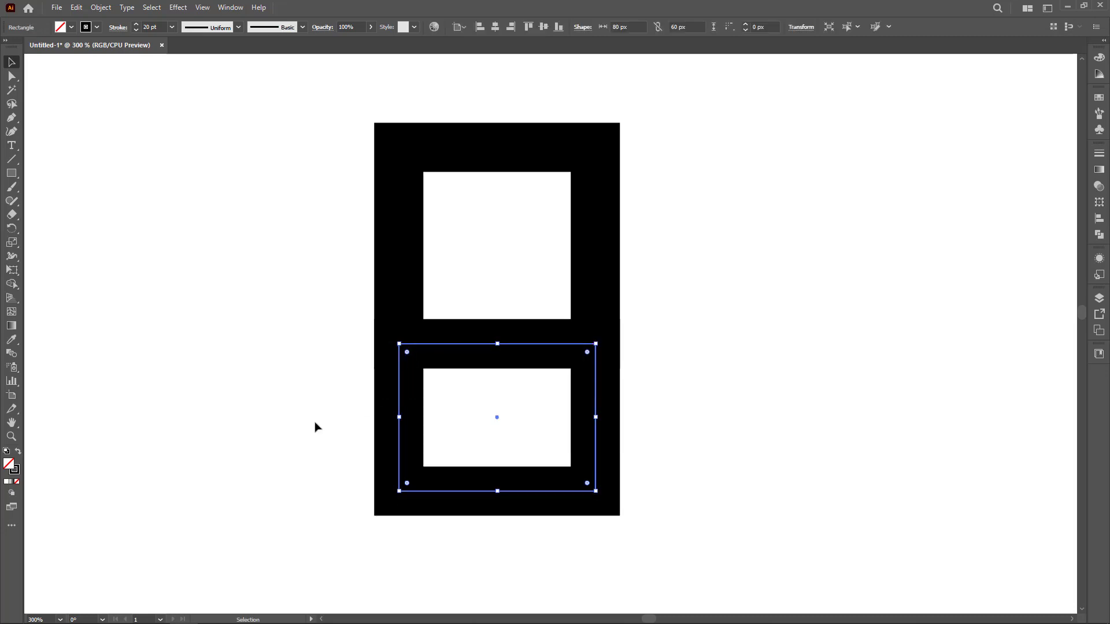
Round every corner of the upper square except the bottom-right one to 40 px.
left_click_drag(315, 428, 492, 331)
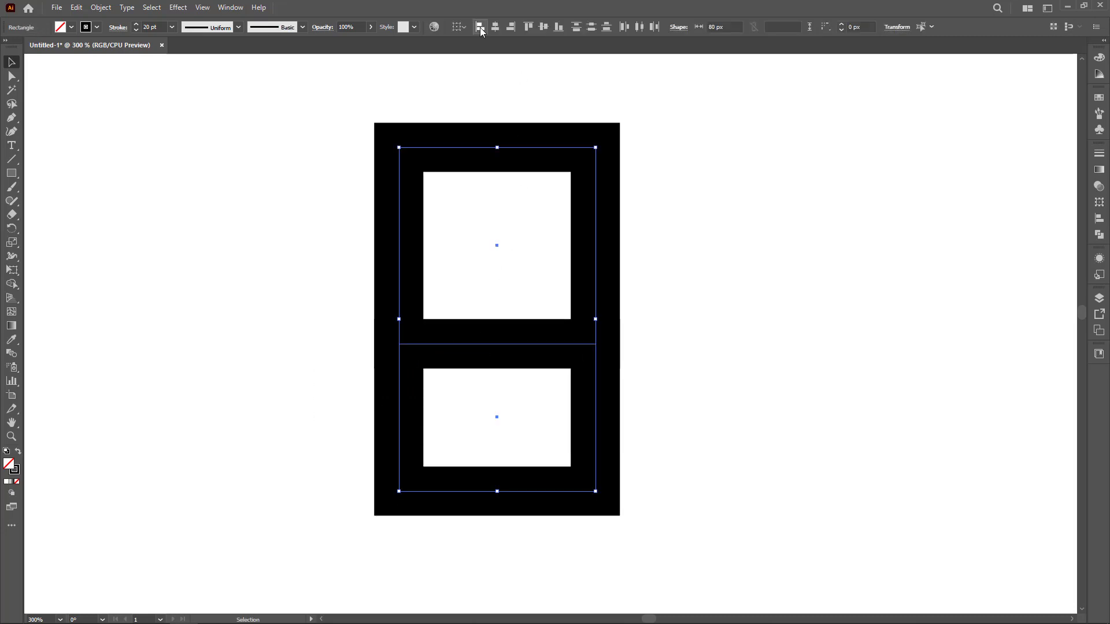
left_click(679, 293)
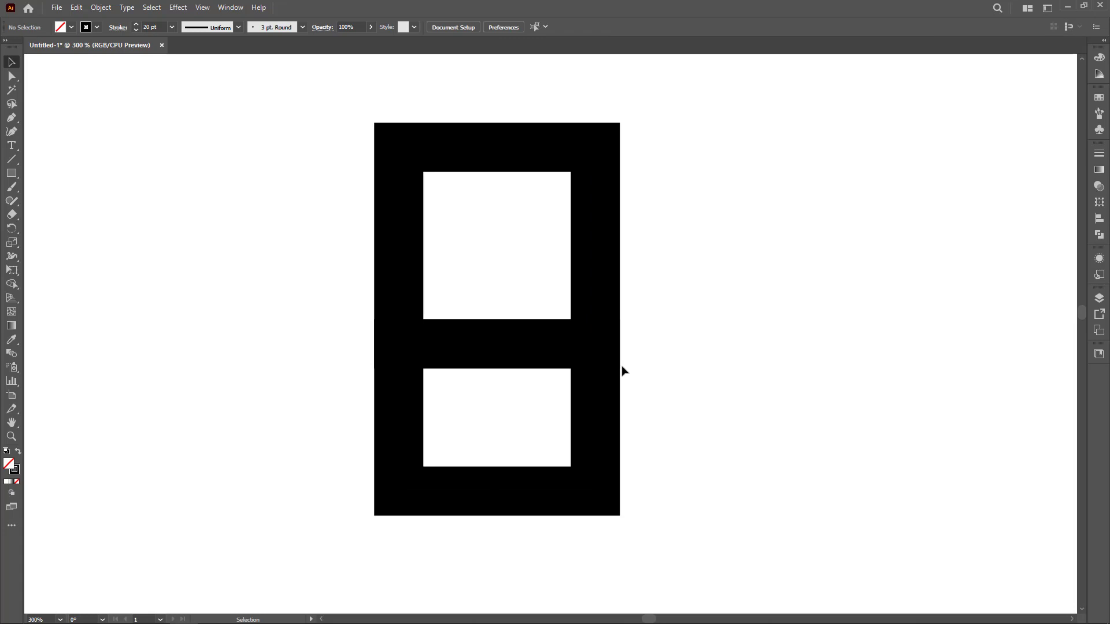
left_click_drag(437, 213, 330, 255)
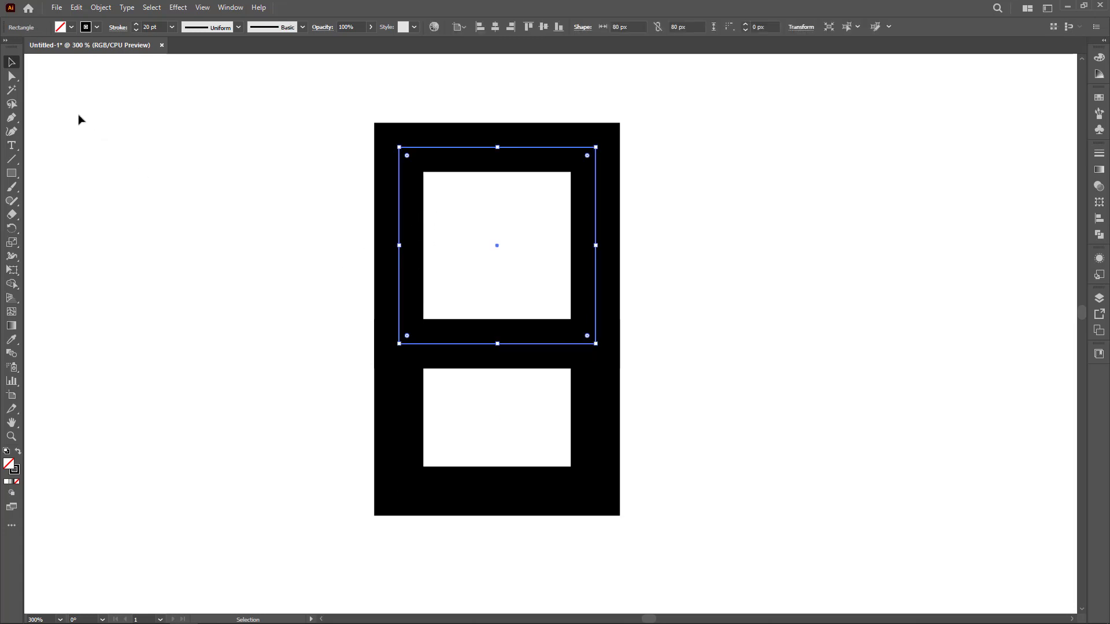
left_click(12, 75)
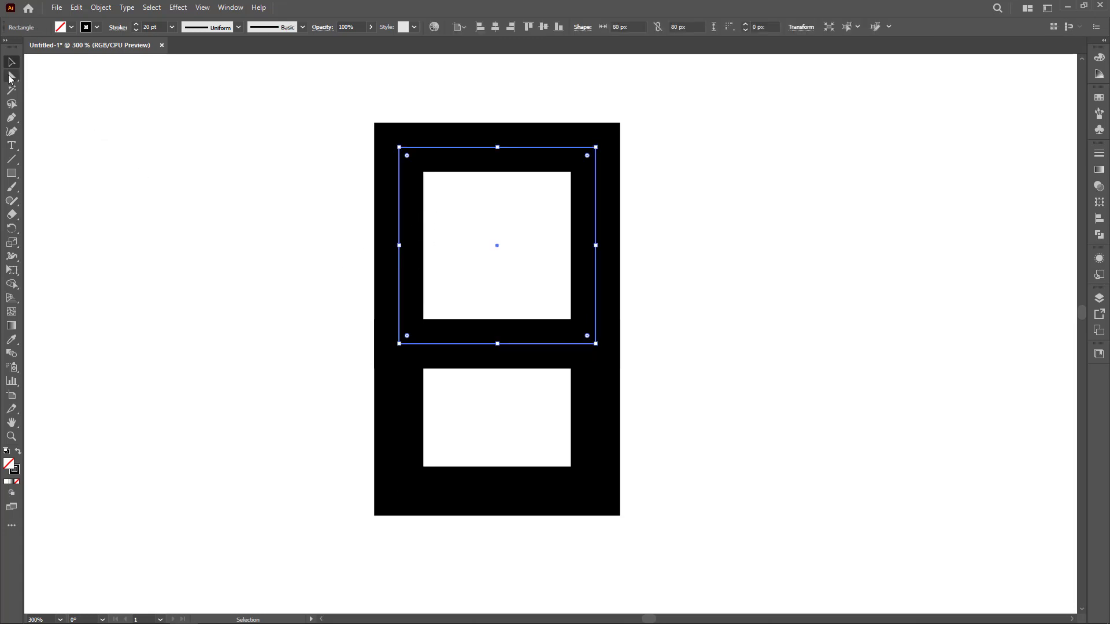
left_click(596, 344, "shift")
left_click_drag(407, 155, 334, 382)
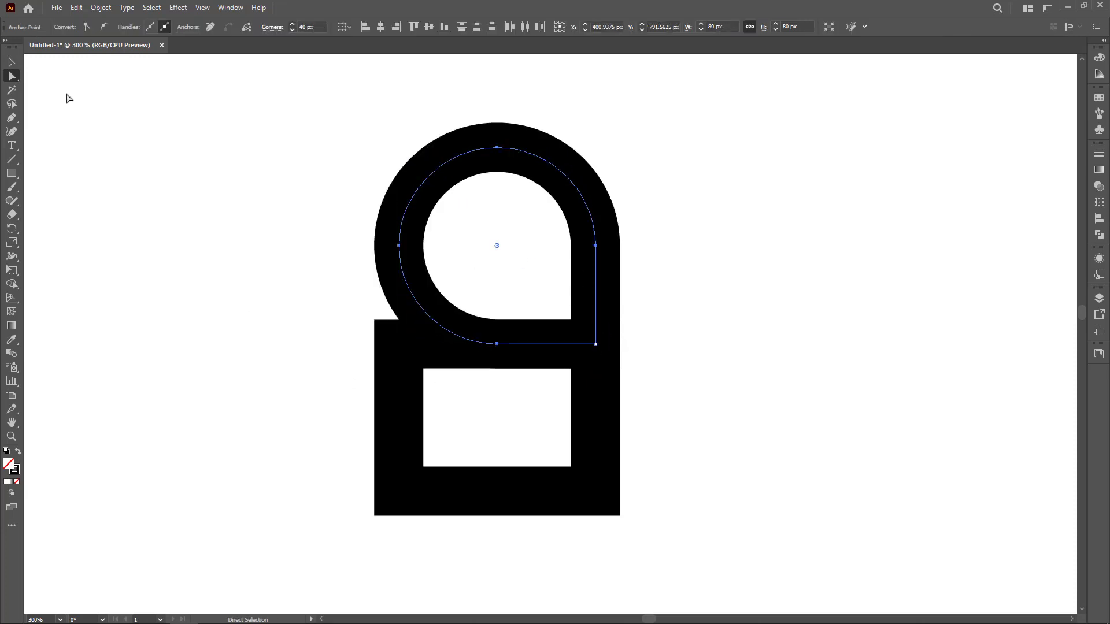
Delete the lower rectangle's top-left anchor point to open its path.
left_click(13, 64)
left_click(12, 75)
left_click_drag(361, 334, 408, 366)
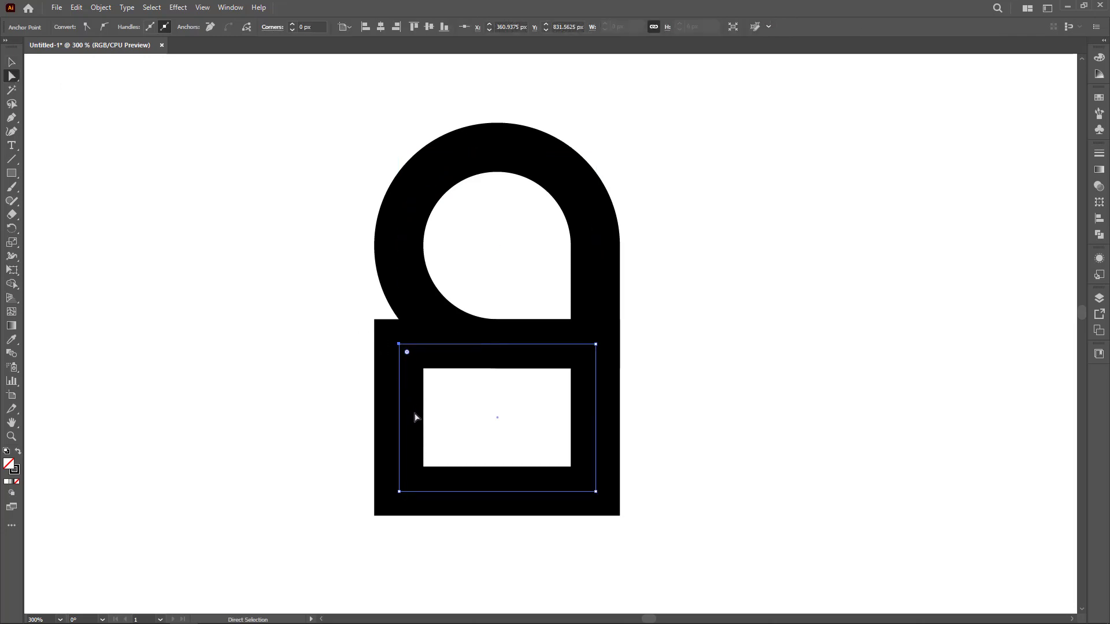
key("Delete")
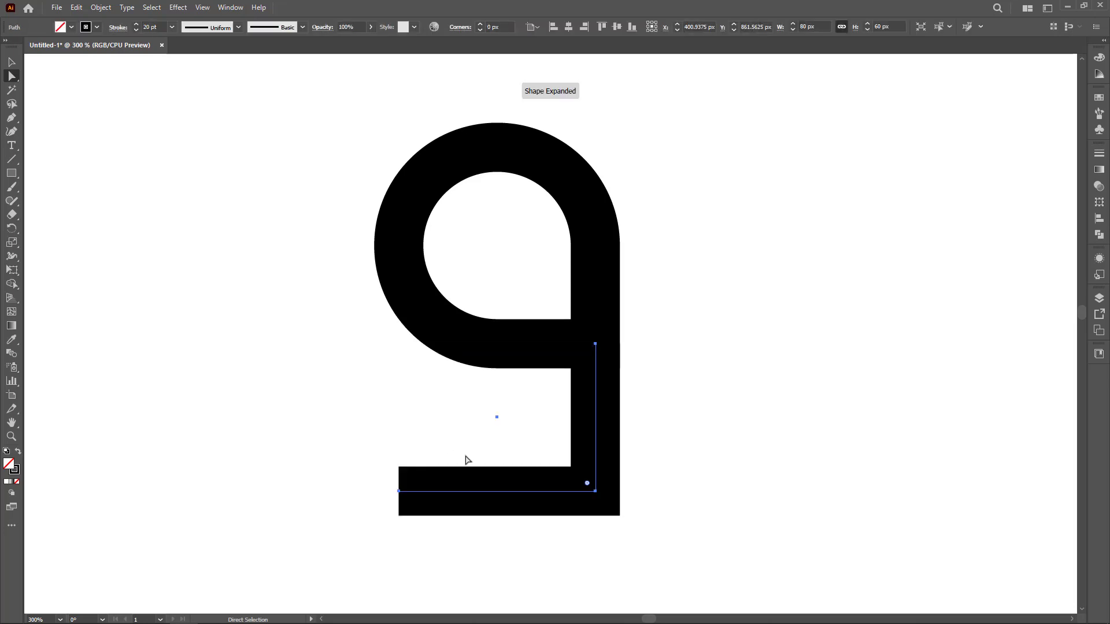
Round the lower path's bottom-right corner to 20 px.
left_click_drag(633, 483, 548, 518)
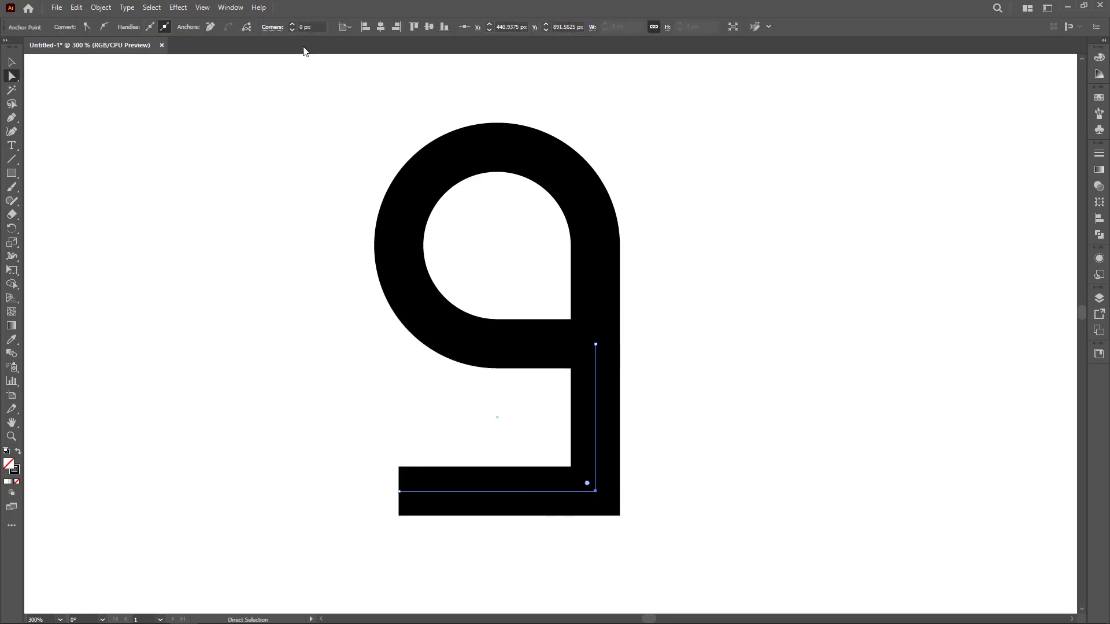
scroll(317, 28, "up", 8)
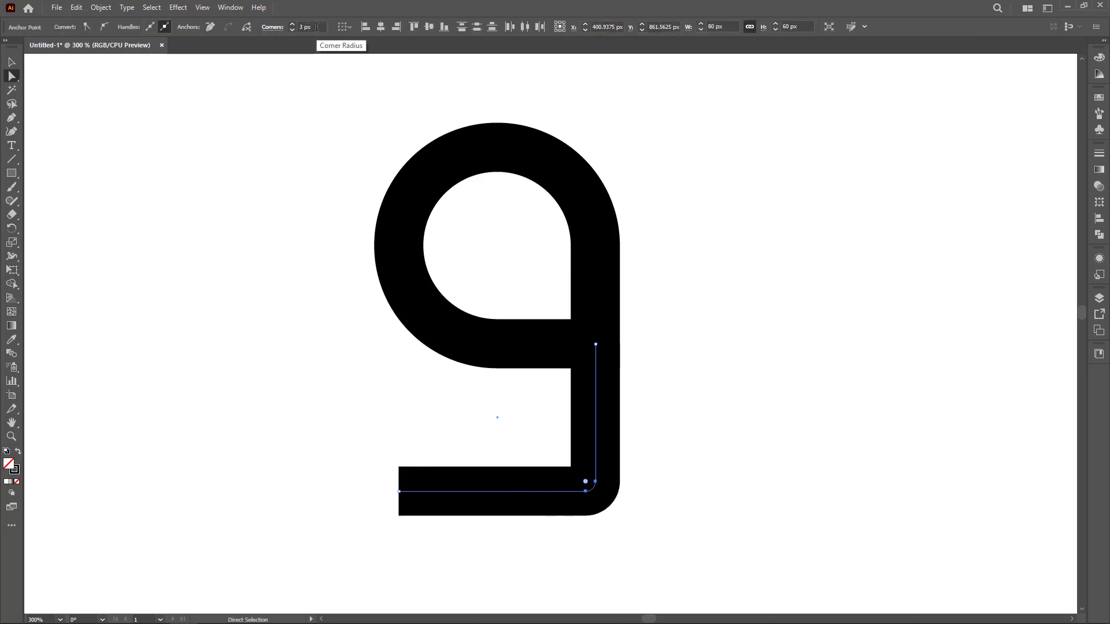
scroll(316, 27, "up", 8)
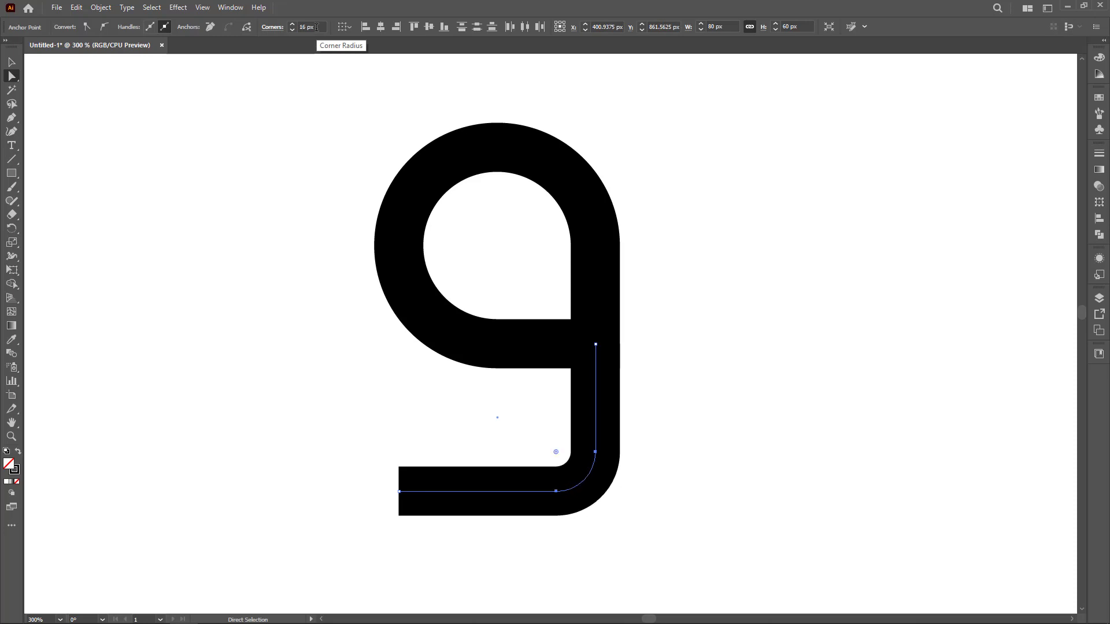
scroll(317, 27, "up", 2)
scroll(316, 27, "up", 1)
left_click(12, 62)
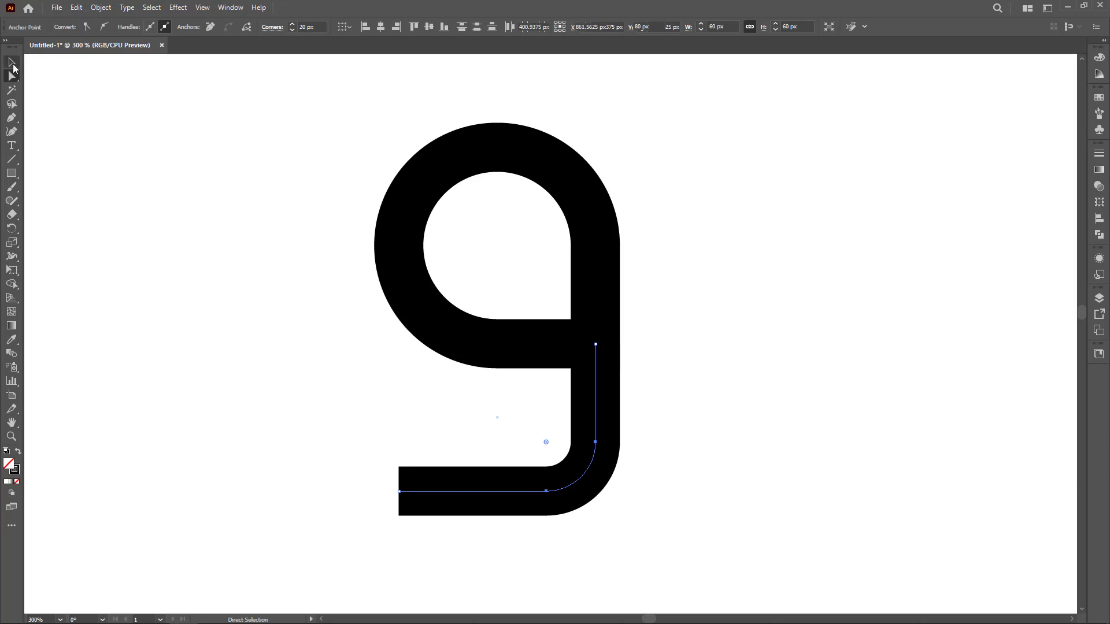
Increase the stroke weight of both shapes to 30 pt.
left_click(235, 293)
left_click_drag(263, 262, 639, 416)
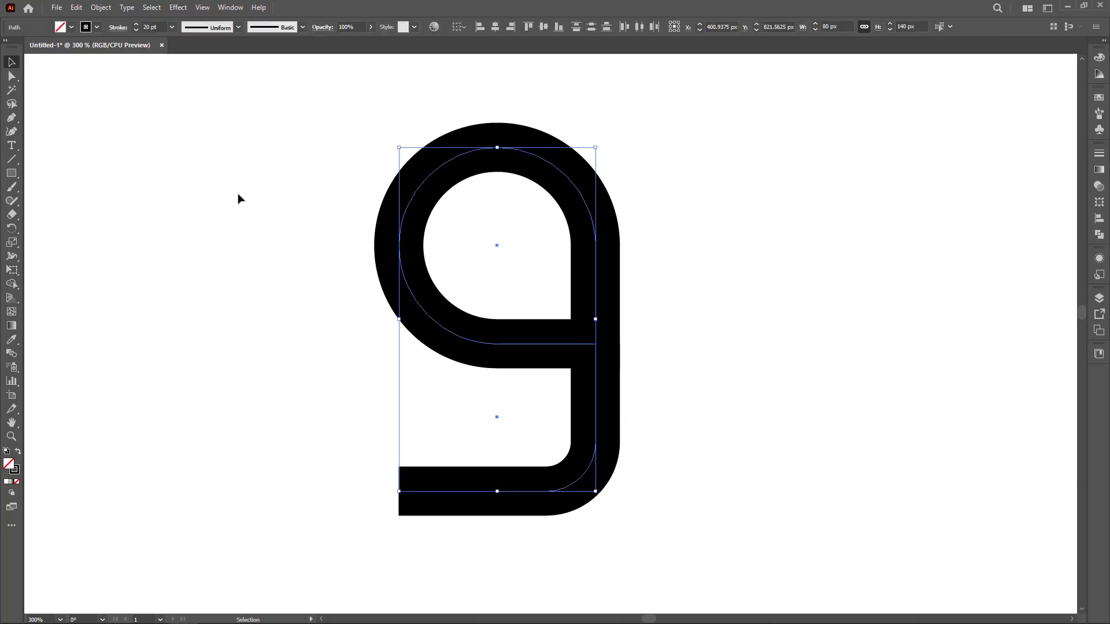
scroll(159, 27, "up", 9)
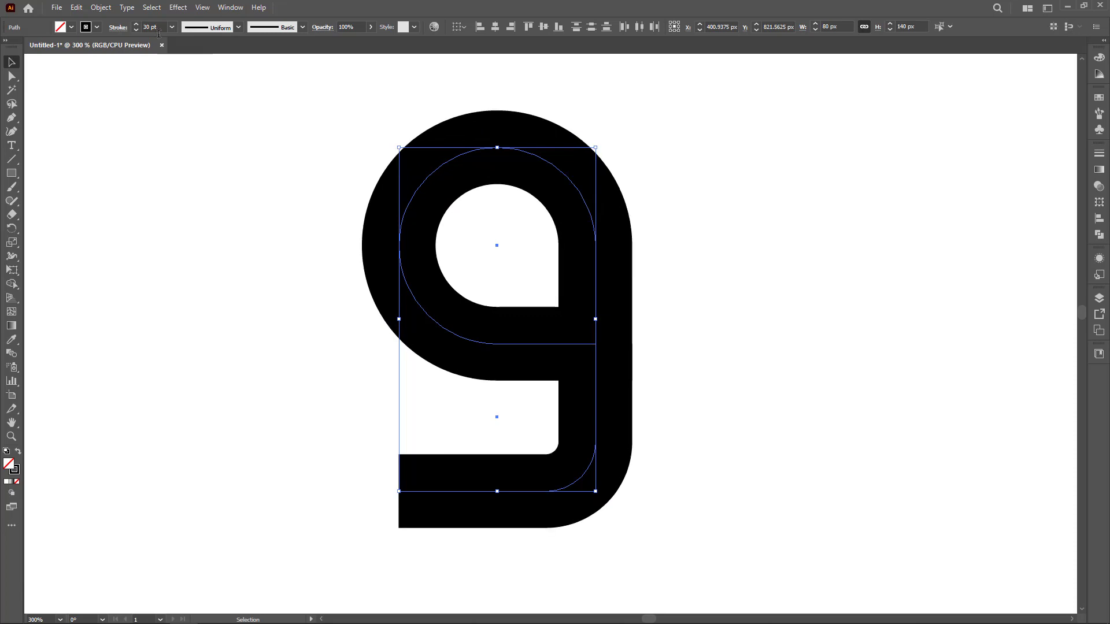
Expand the fill and stroke of both selected shapes into outlines.
left_click(252, 283)
left_click_drag(230, 245, 655, 463)
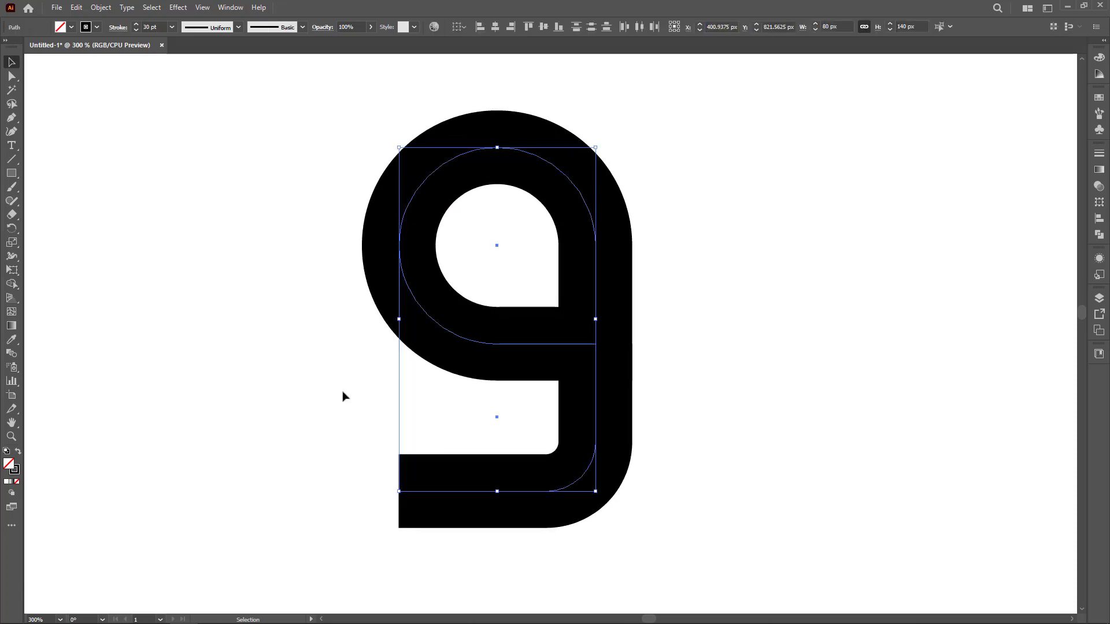
left_click(319, 392)
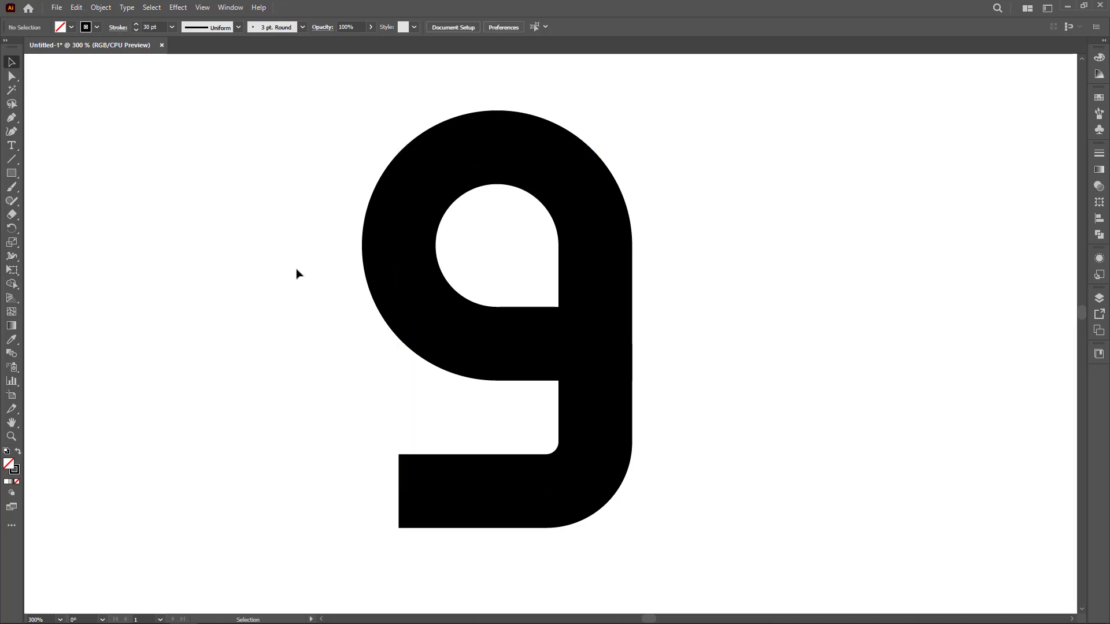
left_click_drag(296, 247, 682, 469)
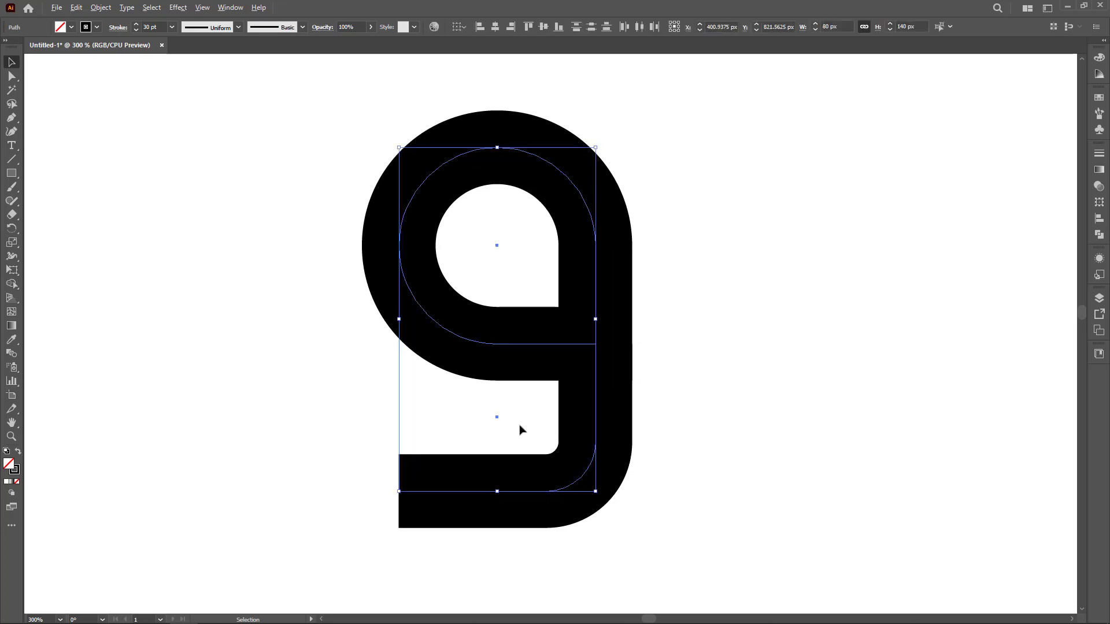
scroll(519, 430, "down", 5)
left_click_drag(545, 428, 609, 502, "alt")
scroll(543, 413, "up", 1)
scroll(573, 457, "up", 1)
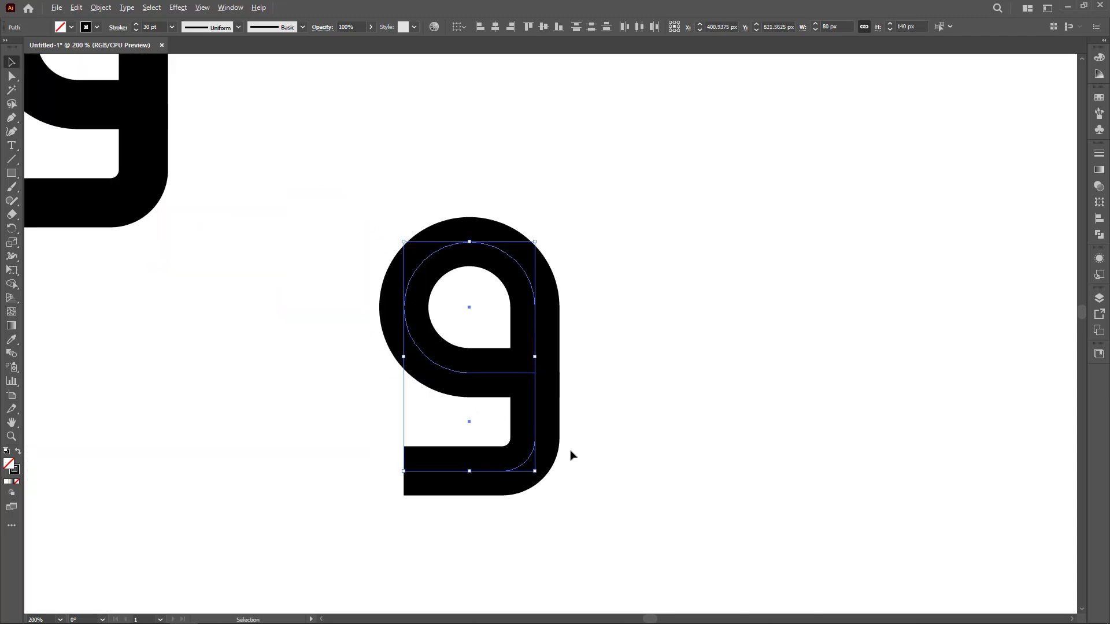
left_click(100, 7)
left_click(124, 155)
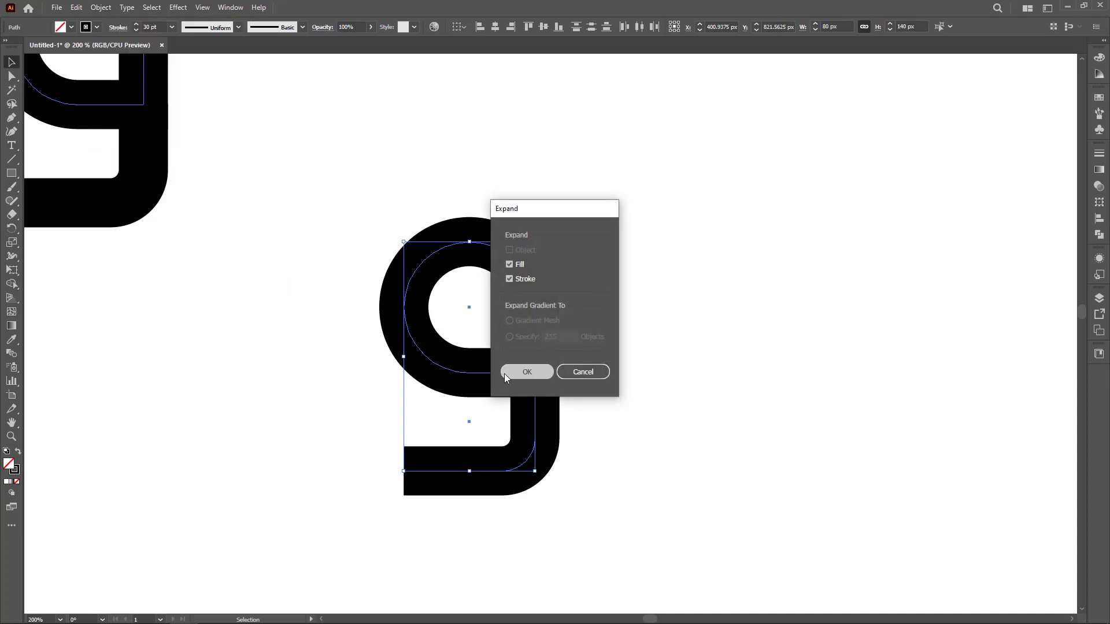
left_click(524, 370)
Extend the lower bar's left end so it lines up with the bowl's left edge.
left_click(11, 76)
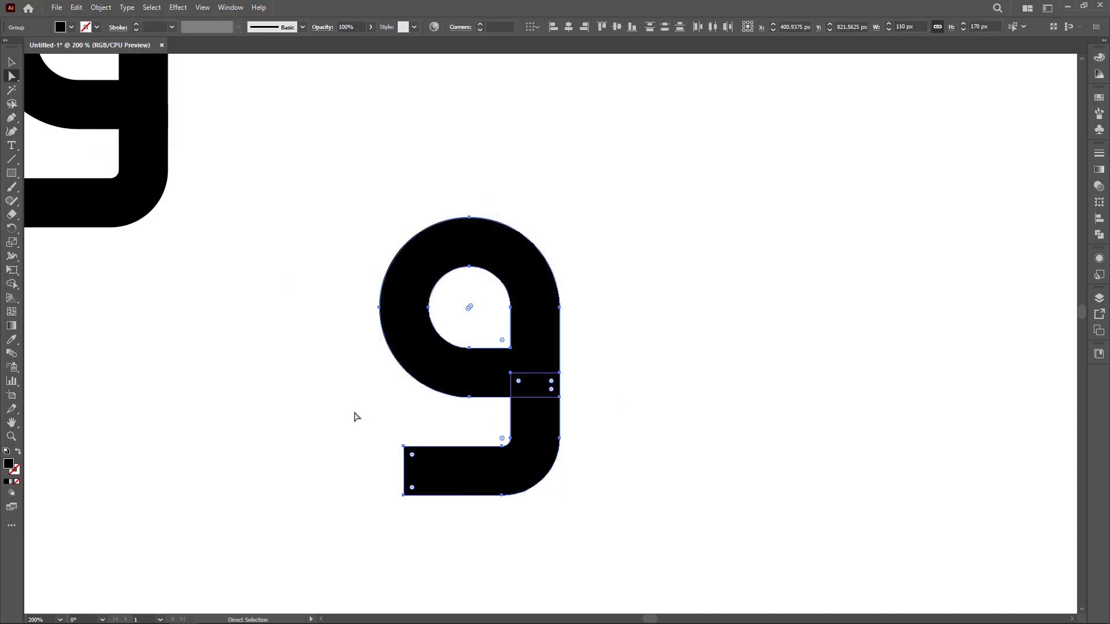
left_click_drag(366, 431, 379, 496)
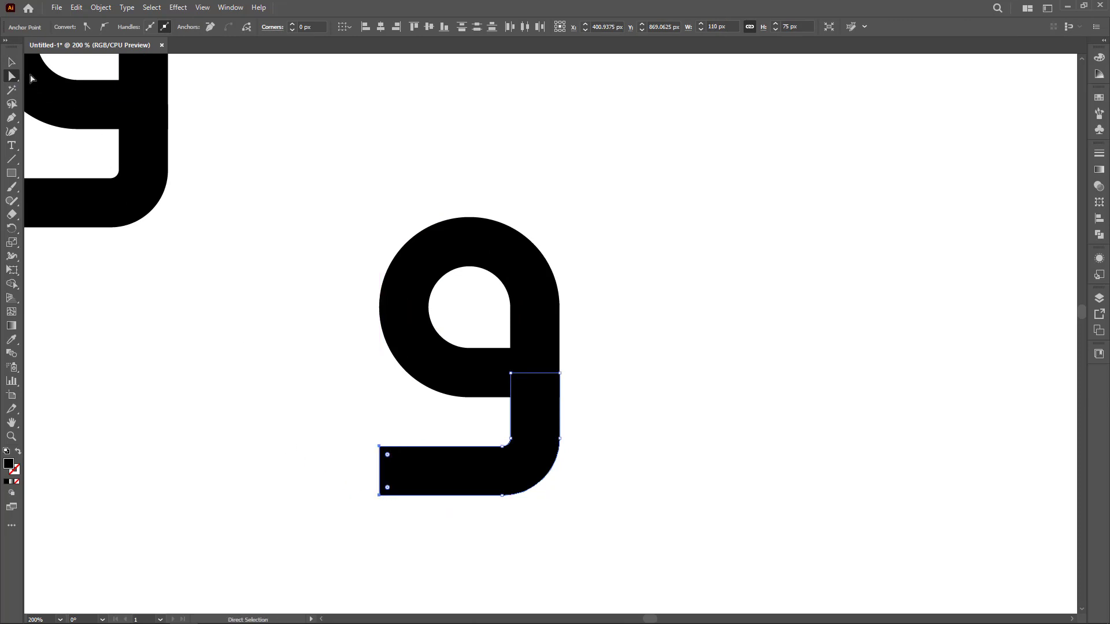
Select the bowl and the lower bar together and unite them into one shape with Pathfinder.
left_click(11, 62)
left_click(278, 305)
left_click_drag(283, 264, 631, 528)
left_click(1099, 235)
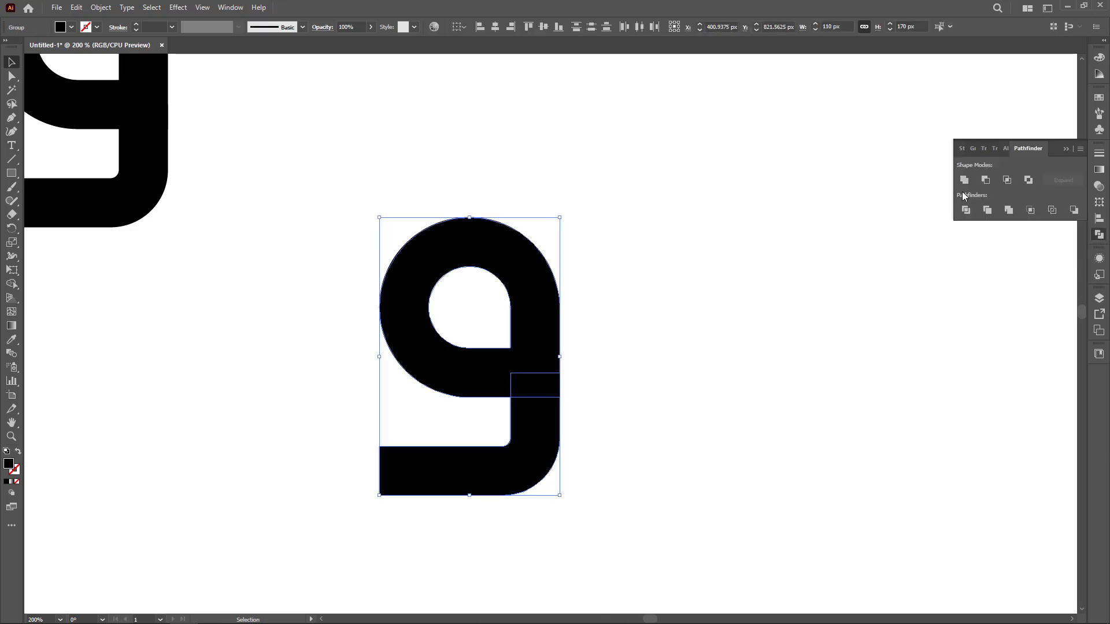
left_click(964, 180)
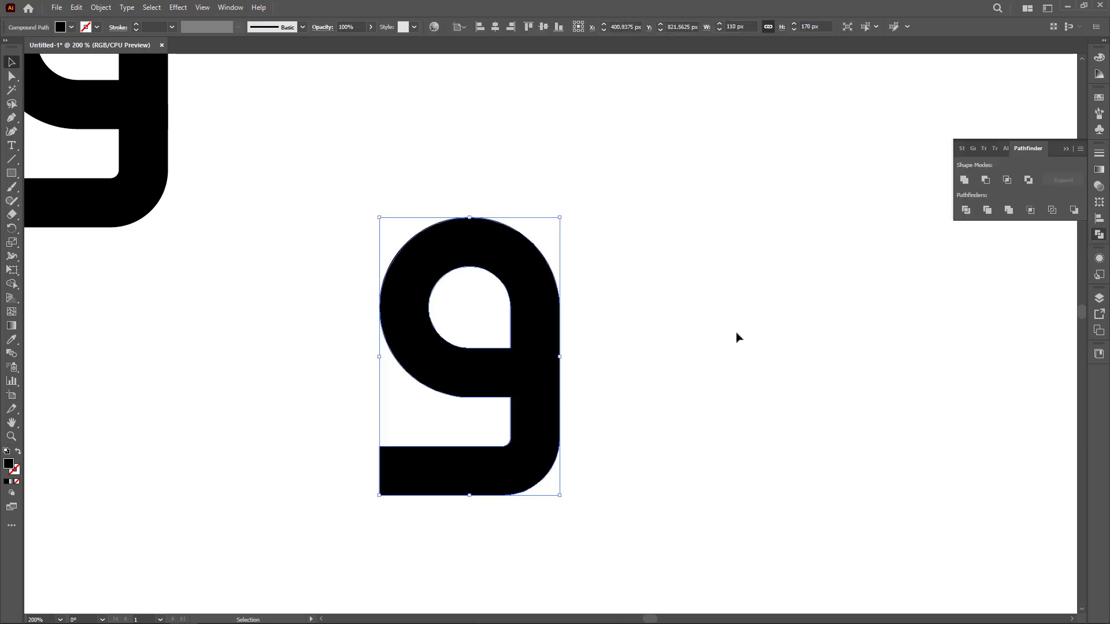
Shift the 9 shape slightly left and make a vertically reflected copy of it with the Reflect tool.
left_click_drag(546, 434, 487, 433)
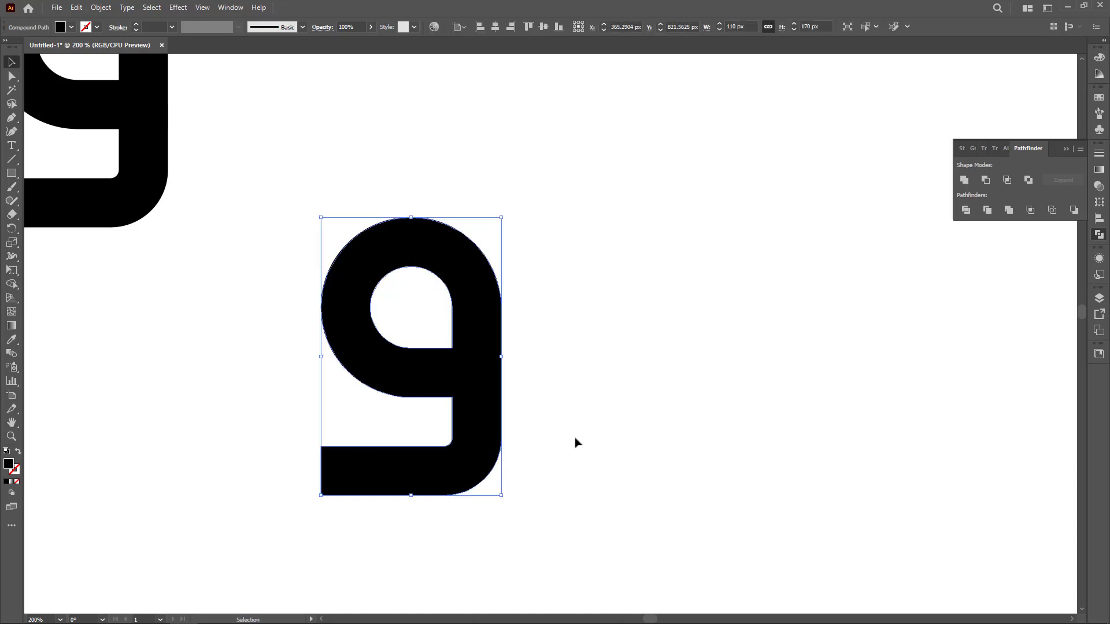
left_click(575, 443)
left_click(494, 434)
left_click_drag(12, 228, 33, 239)
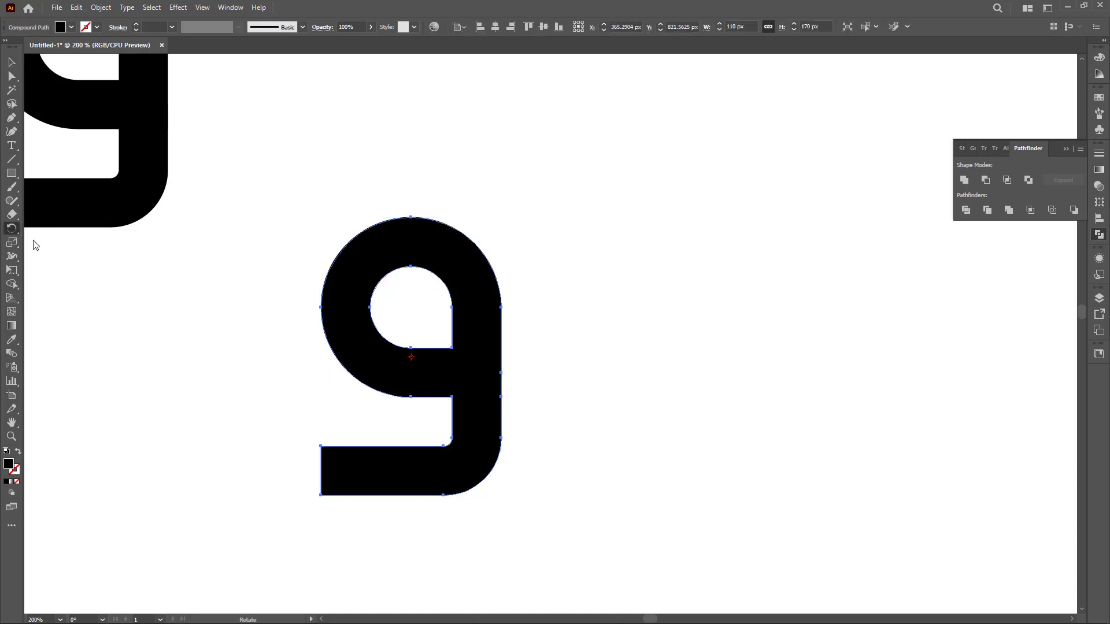
double_click(12, 229)
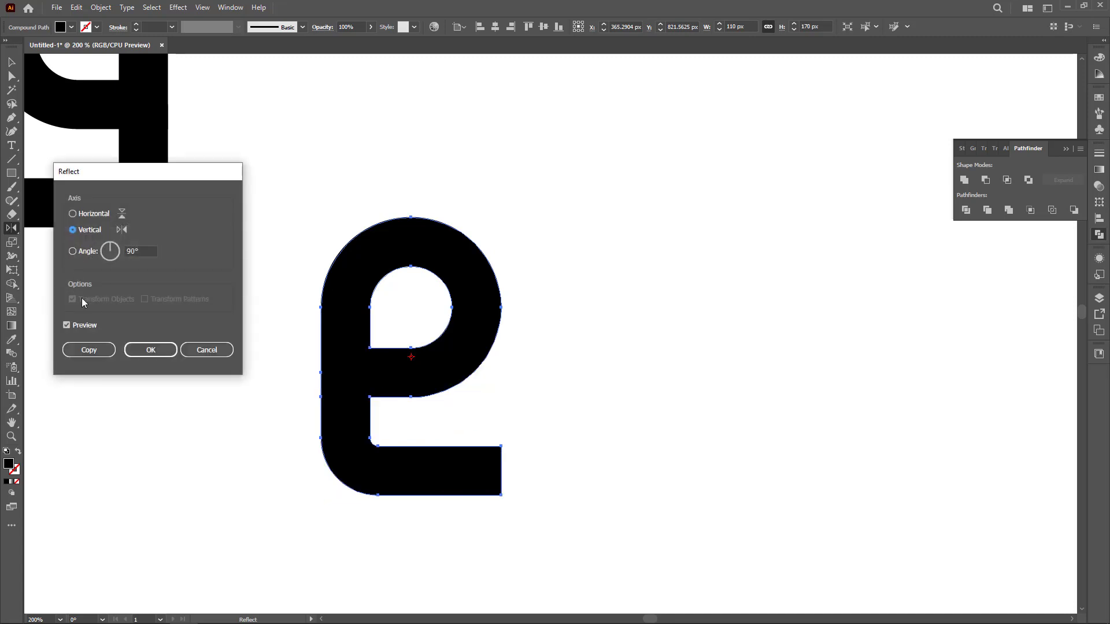
left_click(88, 349)
Move the mirrored copy to the right so the two shapes sit side by side.
key("v")
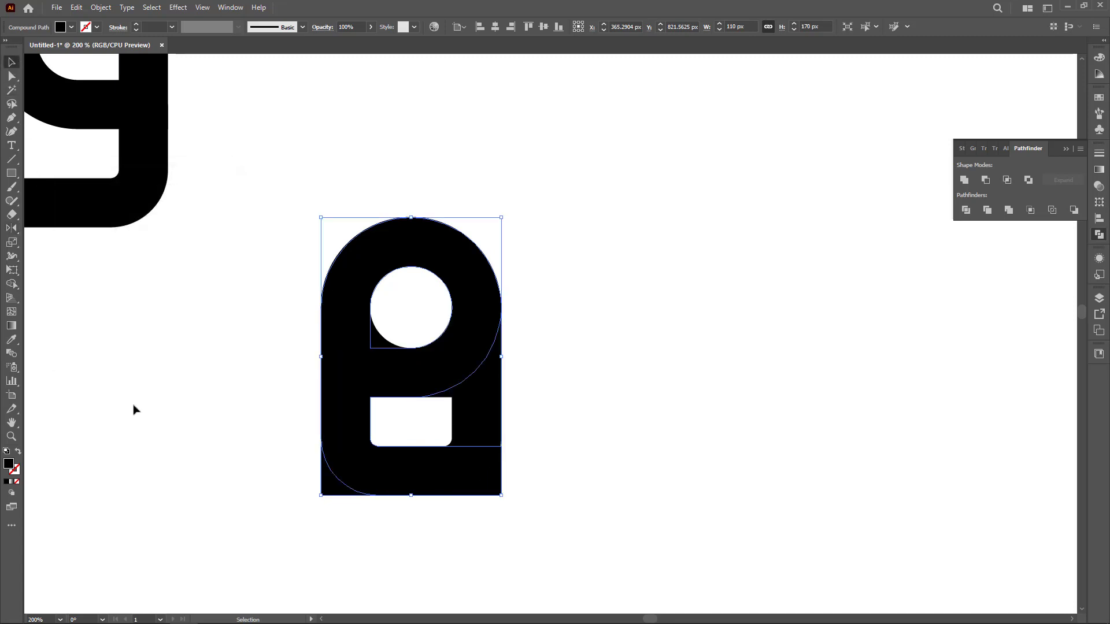
left_click(134, 410)
left_click_drag(350, 444, 544, 464)
left_click(502, 542)
left_click_drag(416, 544, 602, 452)
left_click(508, 528)
Draw a thin spacer rectangle about 15 px wide at the gap between the two shapes.
left_click(11, 175)
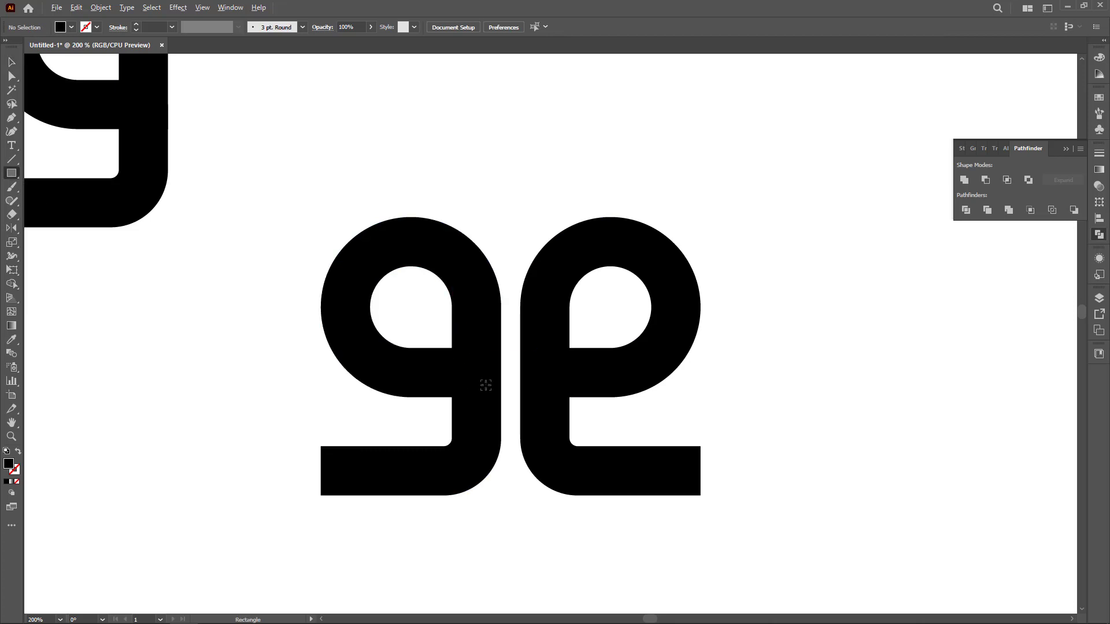
scroll(485, 381, "up", 1)
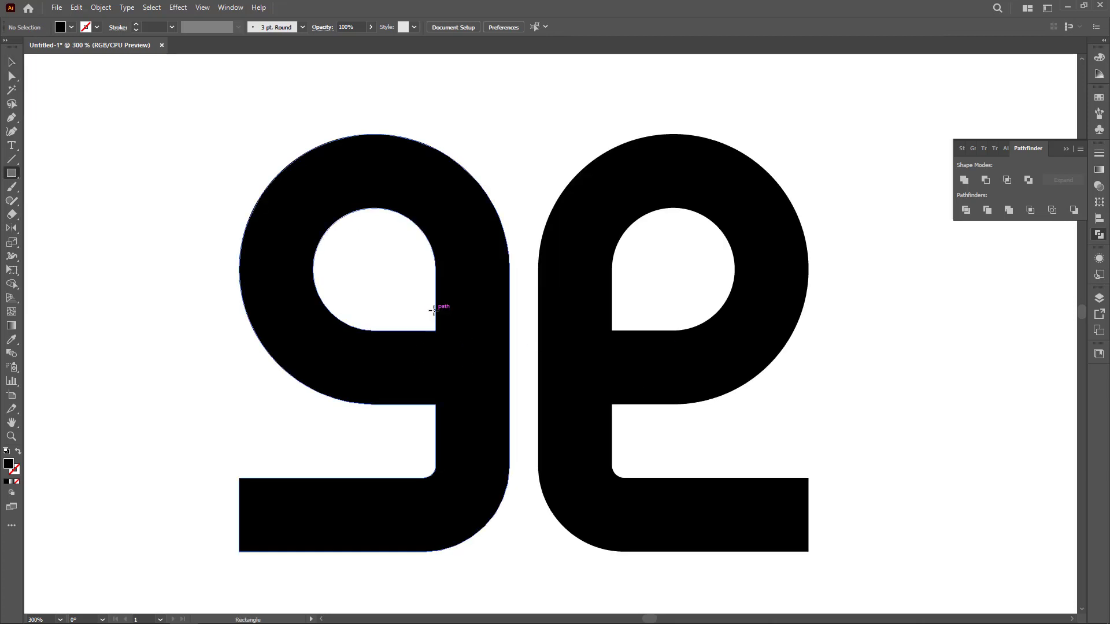
left_click_drag(435, 311, 510, 322)
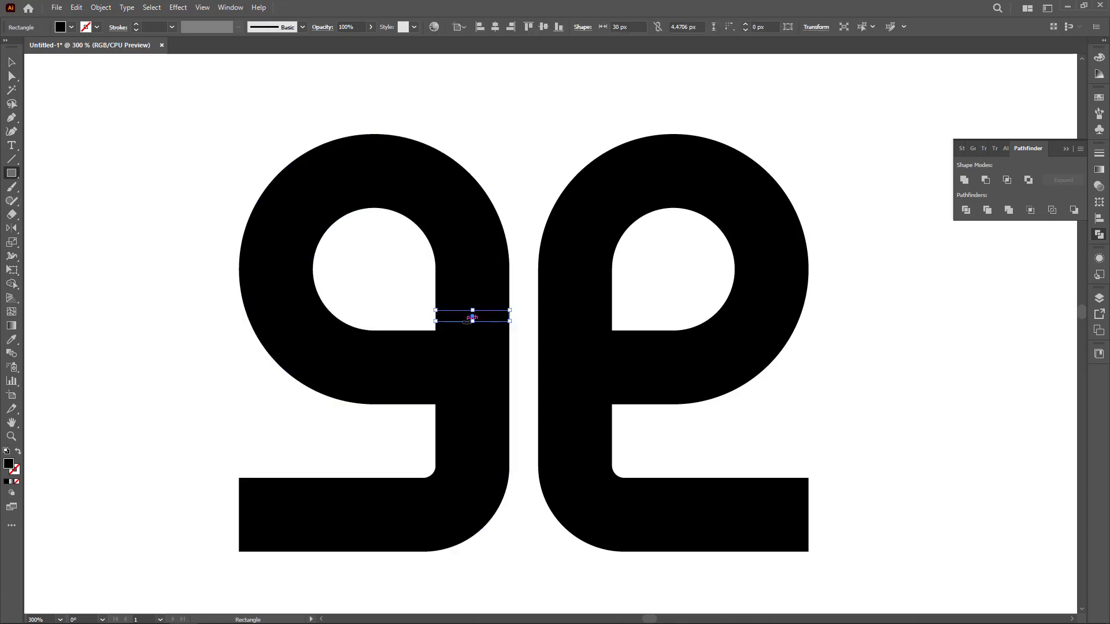
scroll(469, 322, "up", 3)
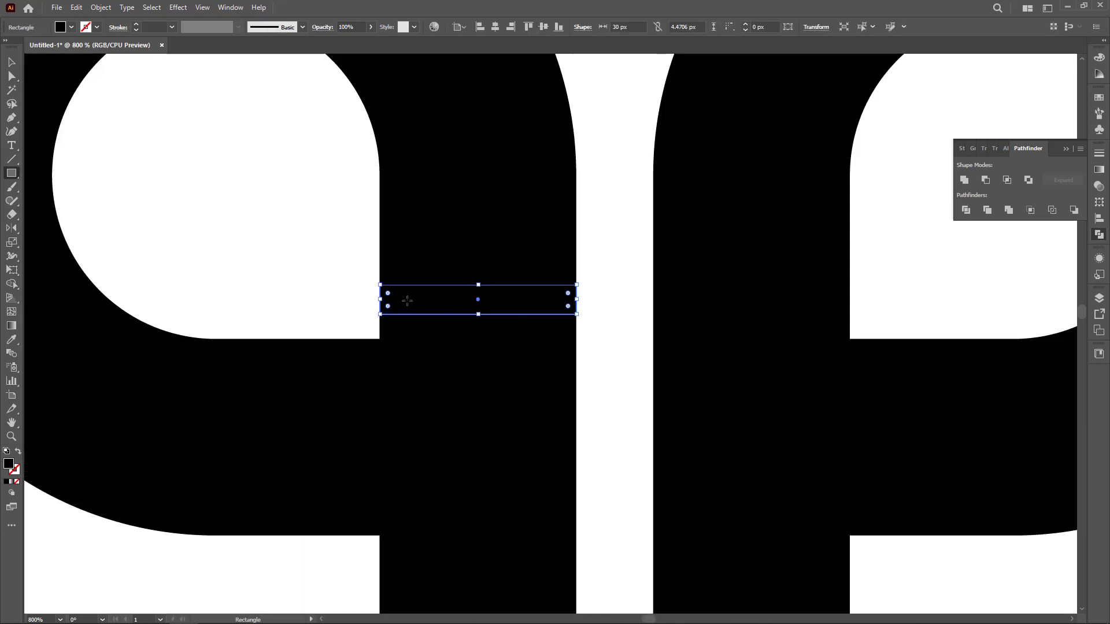
left_click_drag(380, 301, 478, 300)
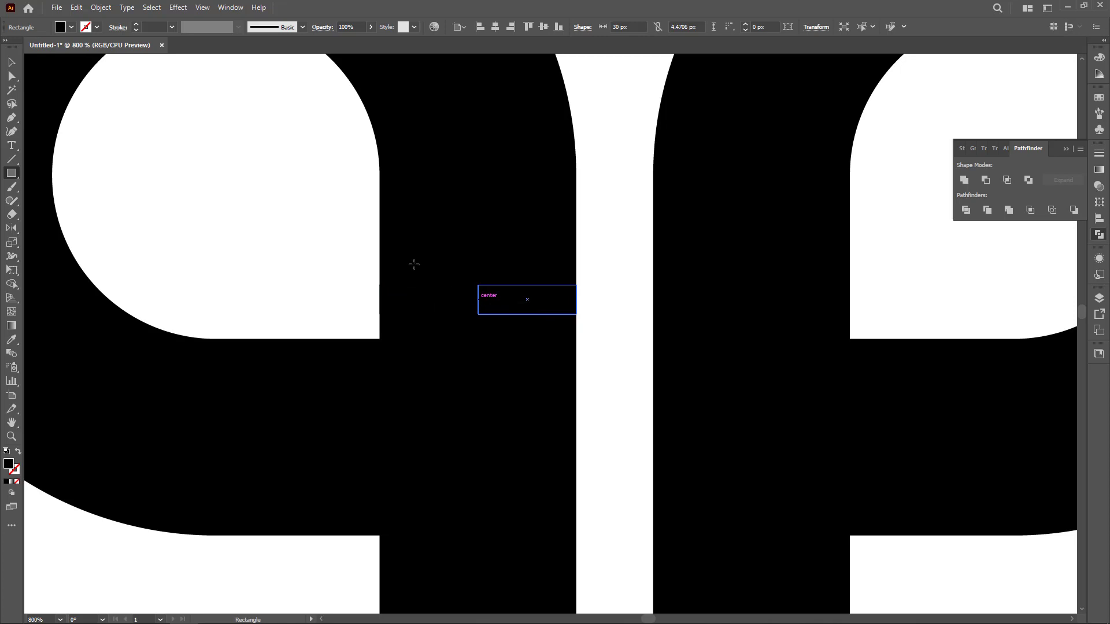
Place the spacer against the original 9 and move the mirrored copy up against the spacer.
left_click(13, 64)
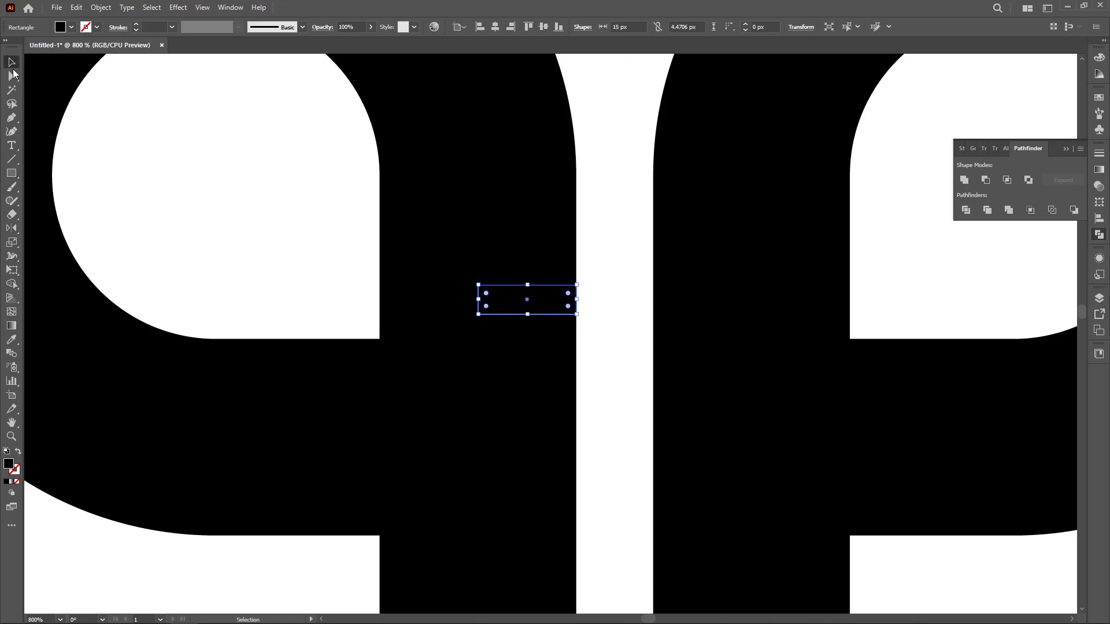
left_click(260, 238)
left_click_drag(493, 314, 592, 314)
left_click_drag(696, 383, 716, 379)
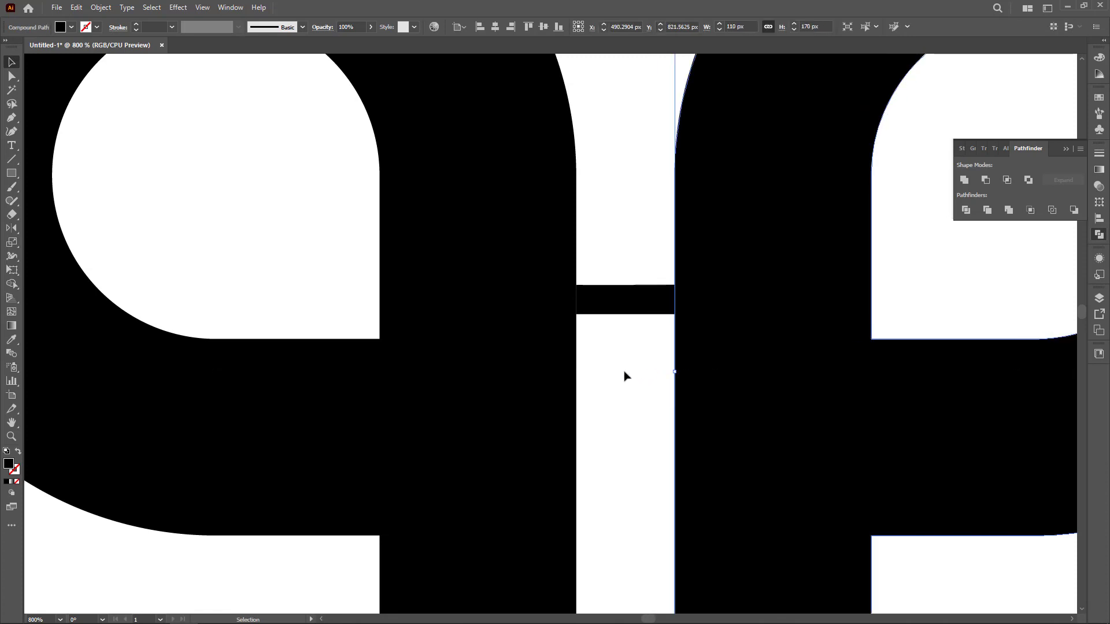
Select the spacer rectangle and delete it.
left_click_drag(624, 377, 659, 283)
left_click(626, 370)
key("Delete")
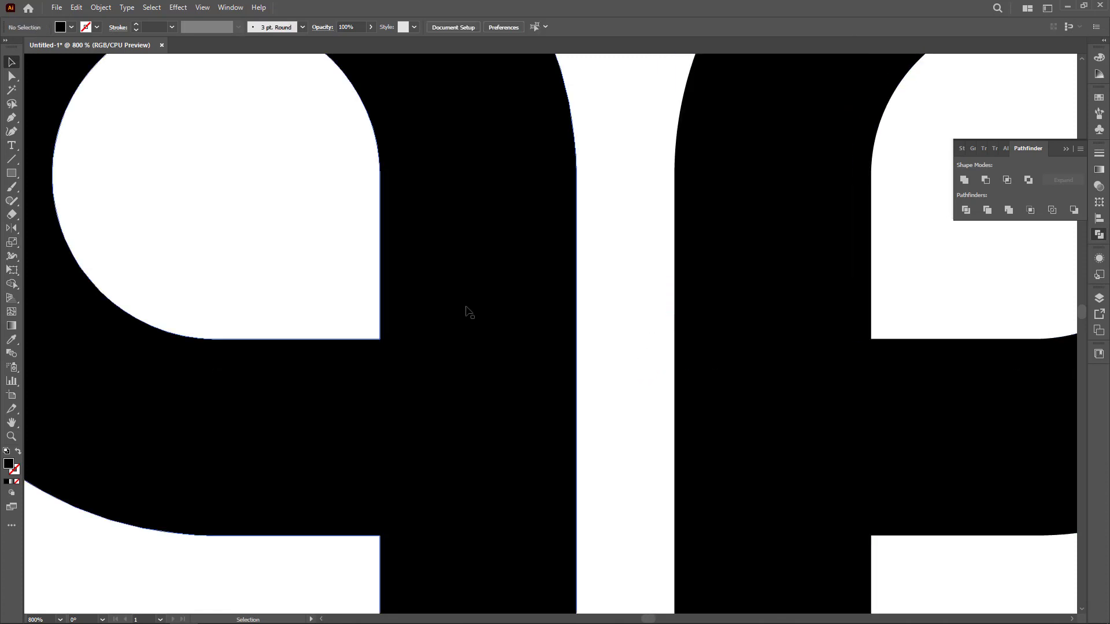
Draw a 30 px tall rectangle bridging the two shapes' horizontal bars.
scroll(461, 307, "down", 5)
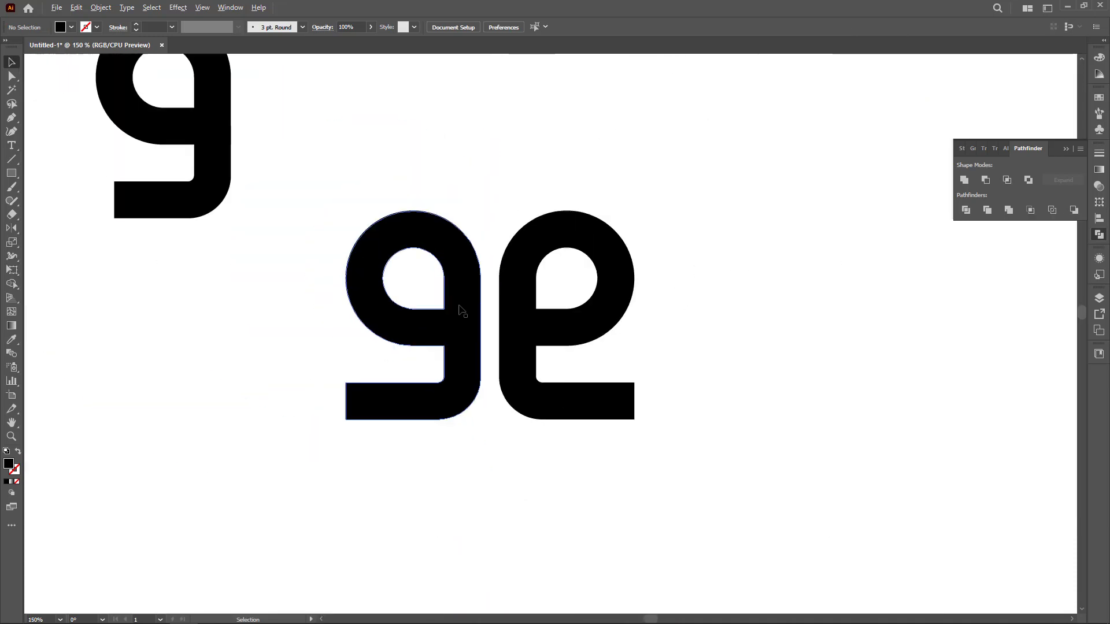
left_click_drag(557, 359, 451, 383)
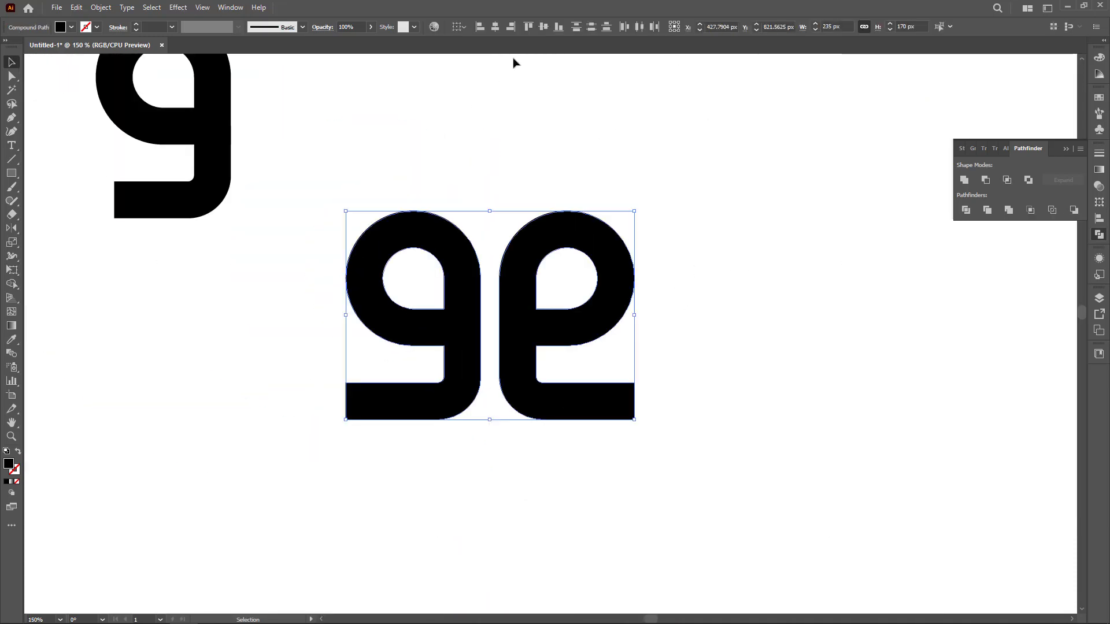
left_click(551, 292)
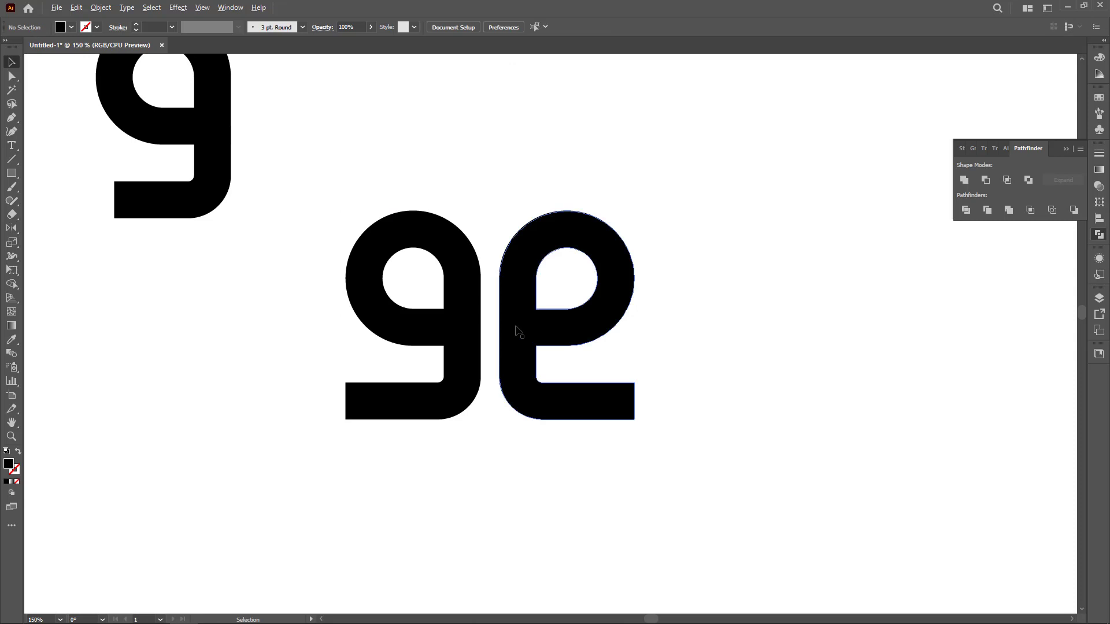
scroll(518, 330, "up", 1)
scroll(519, 333, "up", 1)
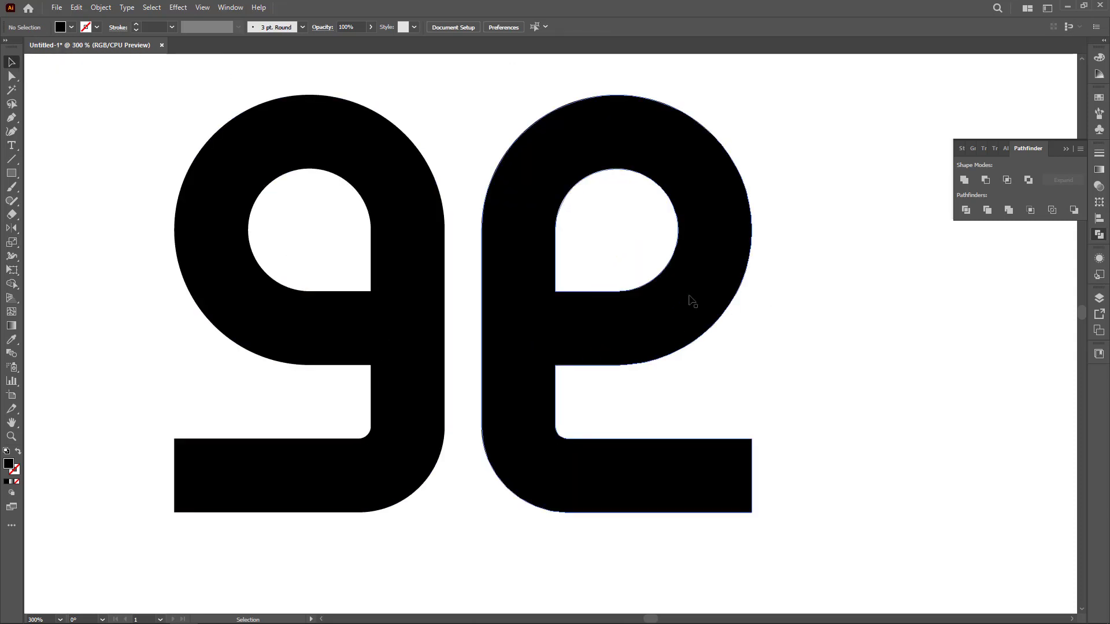
scroll(582, 301, "up", 1)
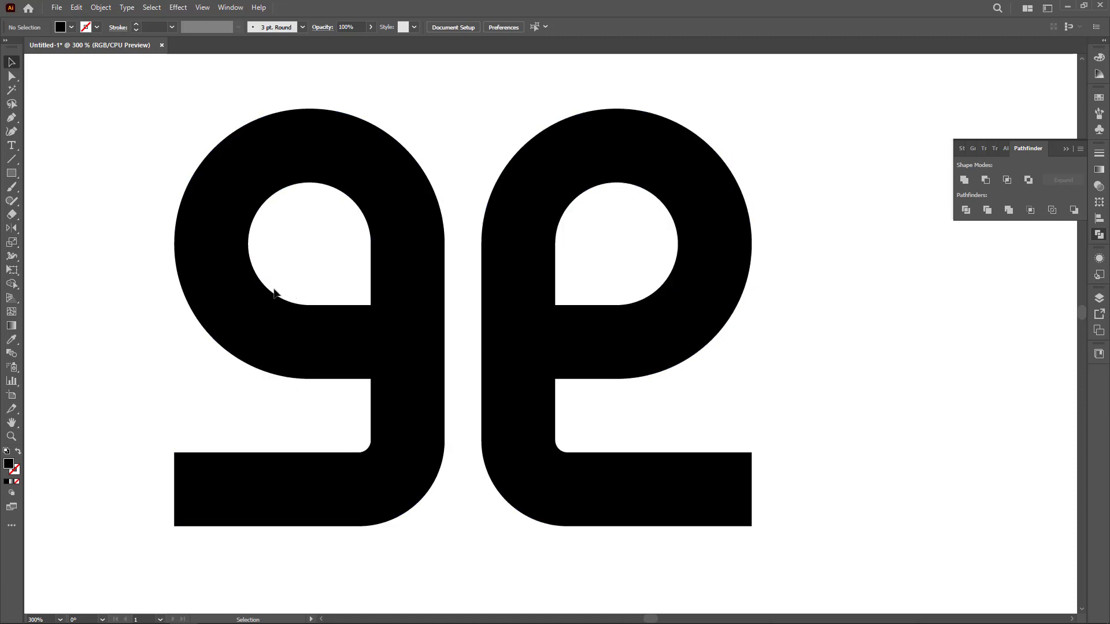
key("m")
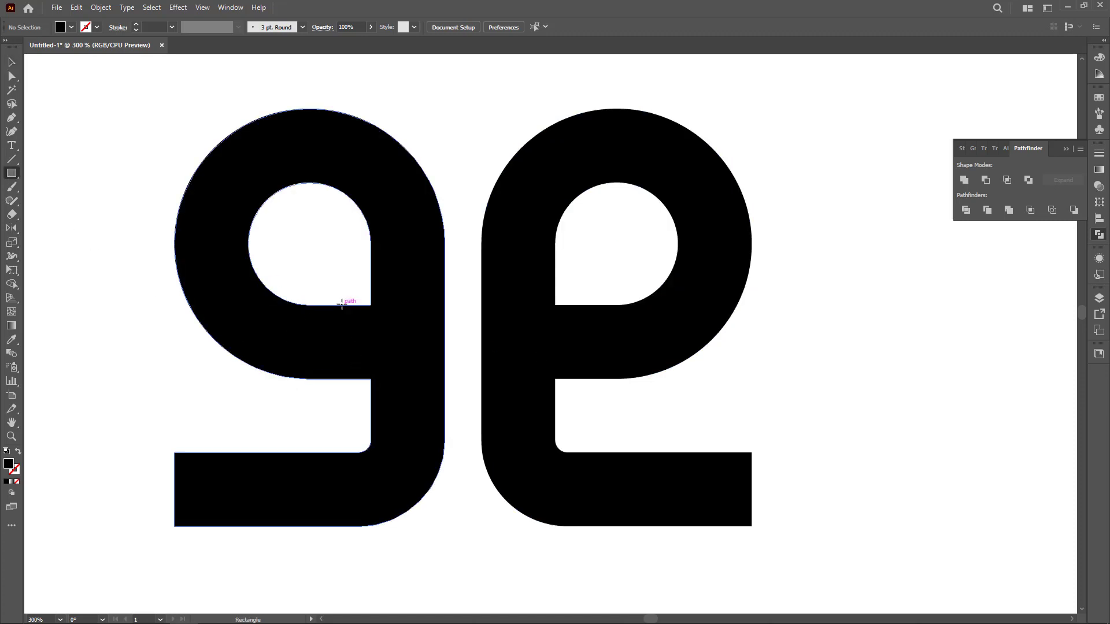
left_click_drag(341, 305, 574, 379)
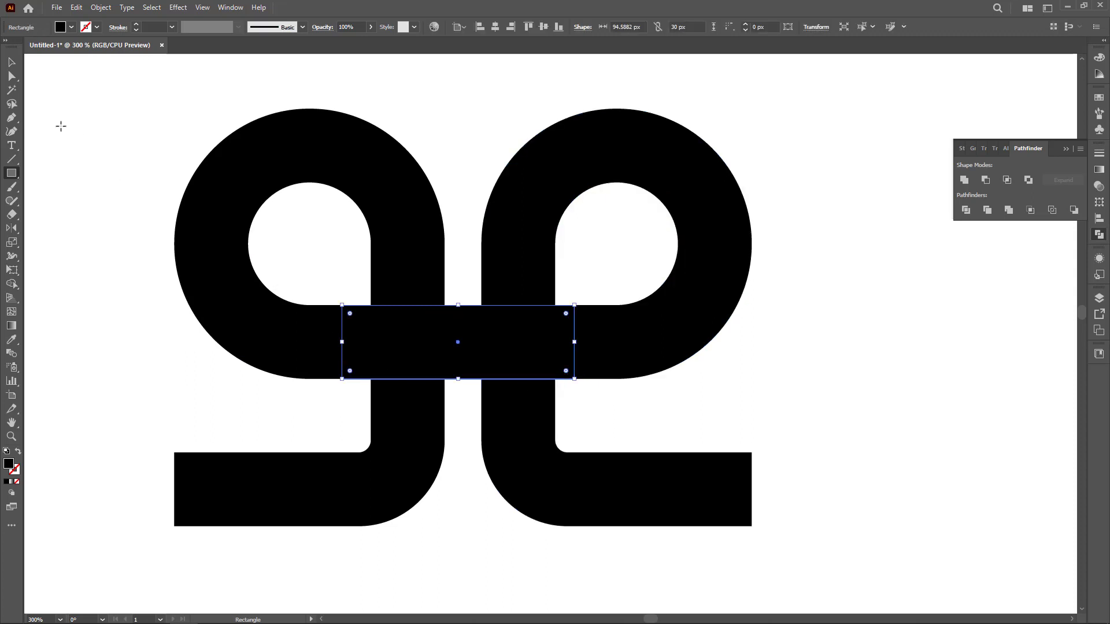
left_click(12, 62)
left_click(140, 368)
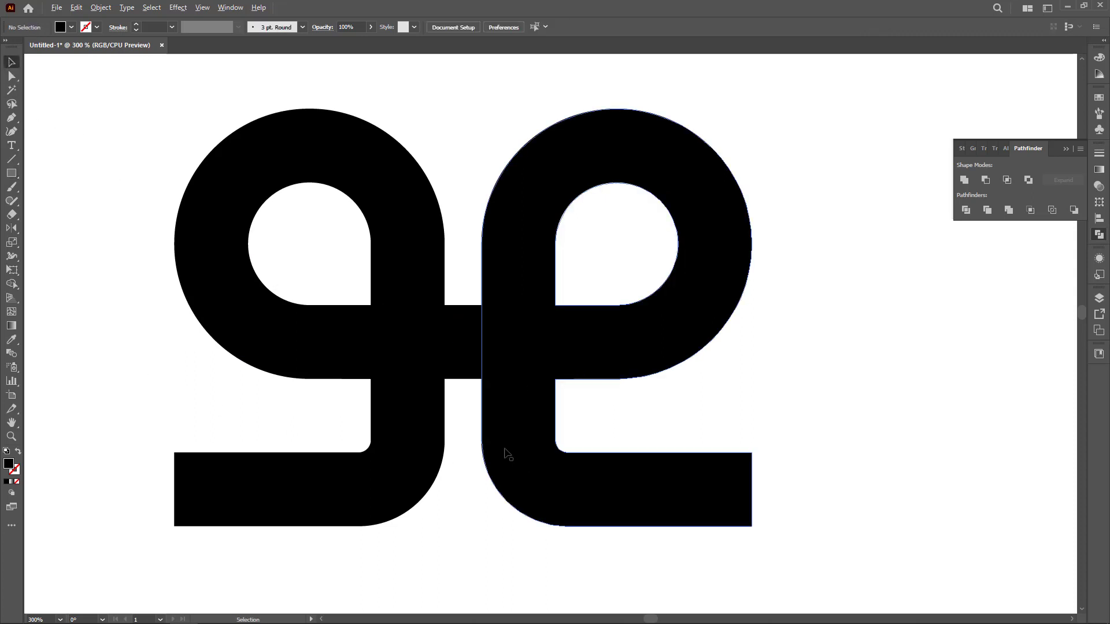
Duplicate both mirrored shapes together with the connecting bar to the side.
scroll(495, 450, "down", 2)
scroll(449, 506, "down", 2)
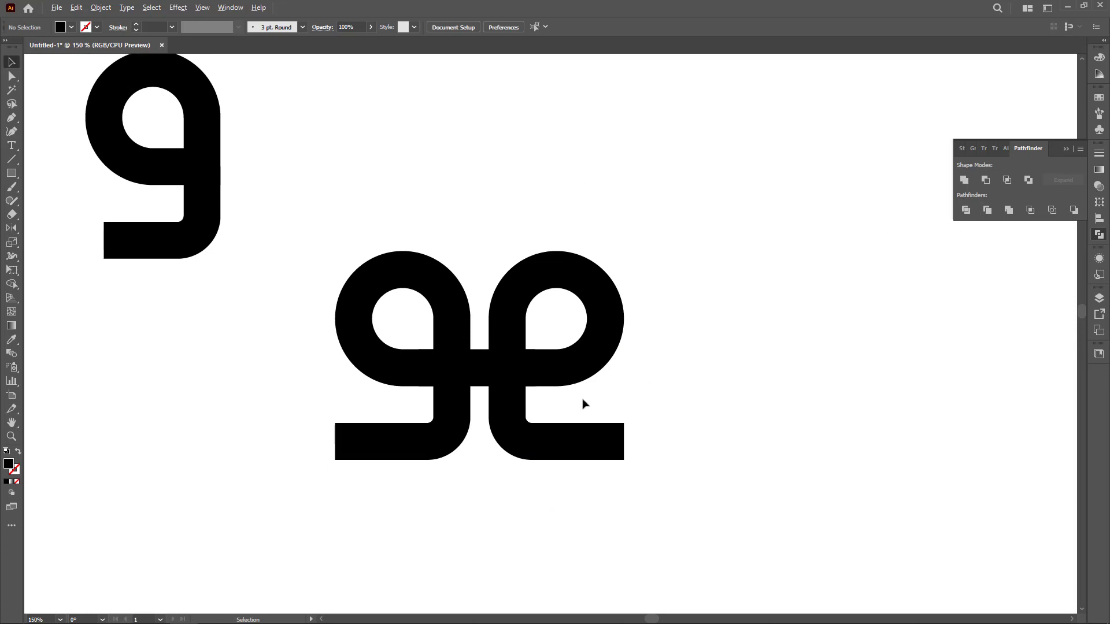
left_click_drag(312, 248, 642, 481)
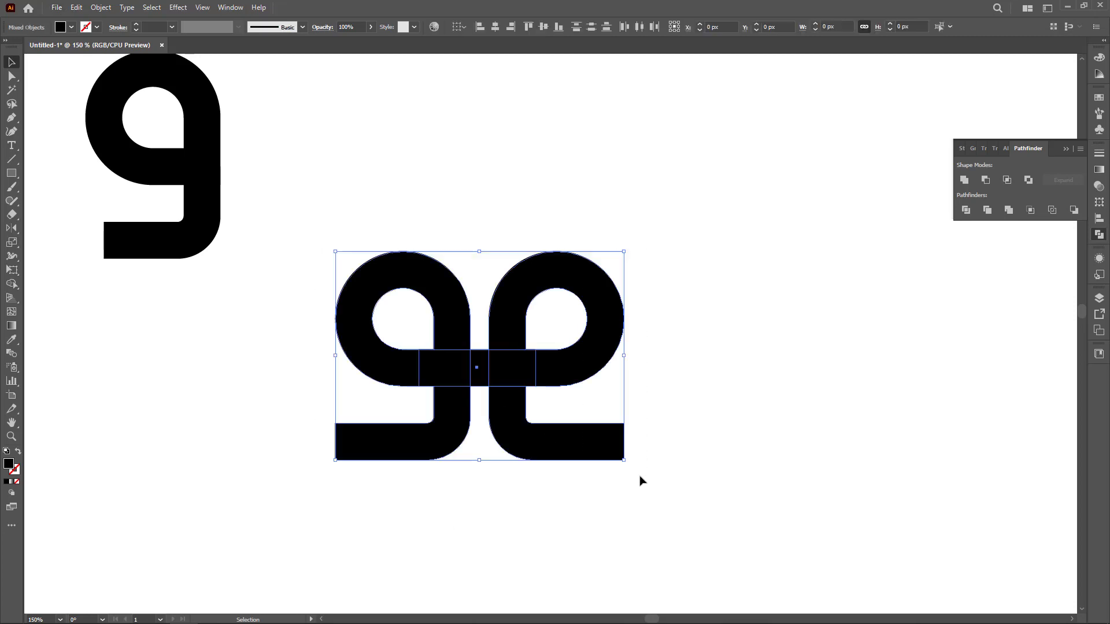
left_click_drag(706, 456, 480, 464)
left_click_drag(348, 459, 733, 460)
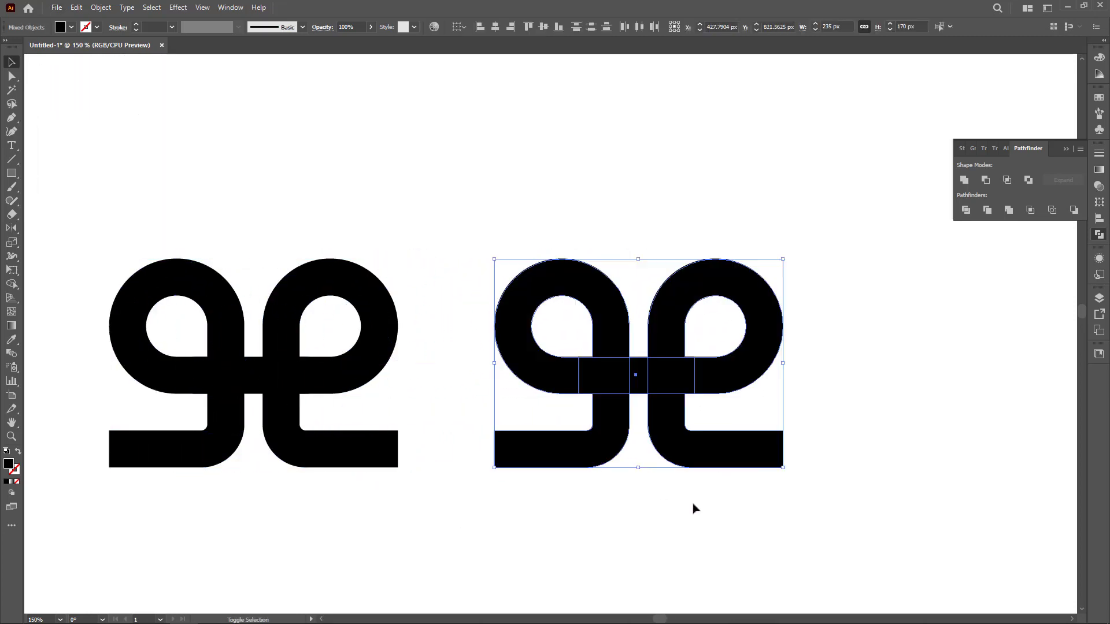
left_click(646, 516)
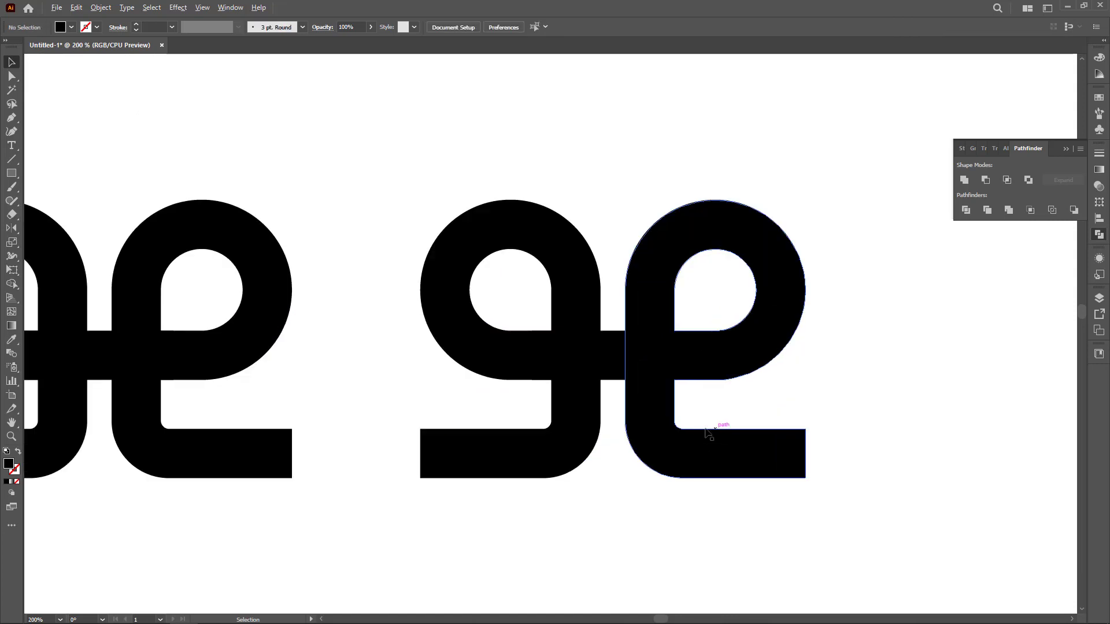
Create a 5 px Offset Path around the connecting bar.
scroll(631, 396, "up", 2)
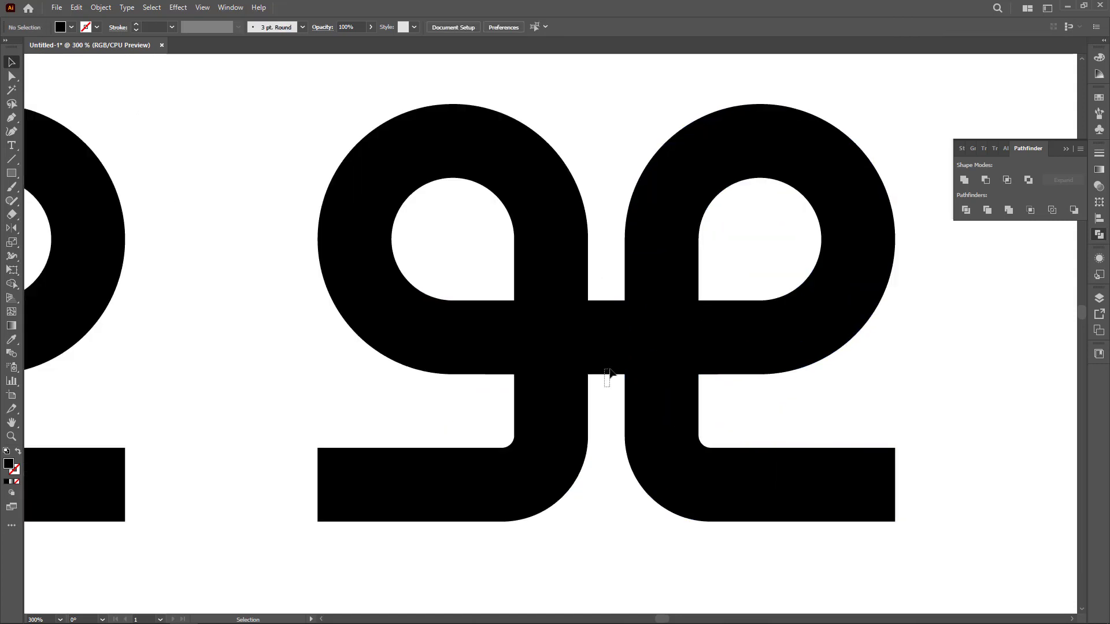
left_click(602, 371)
left_click(99, 8)
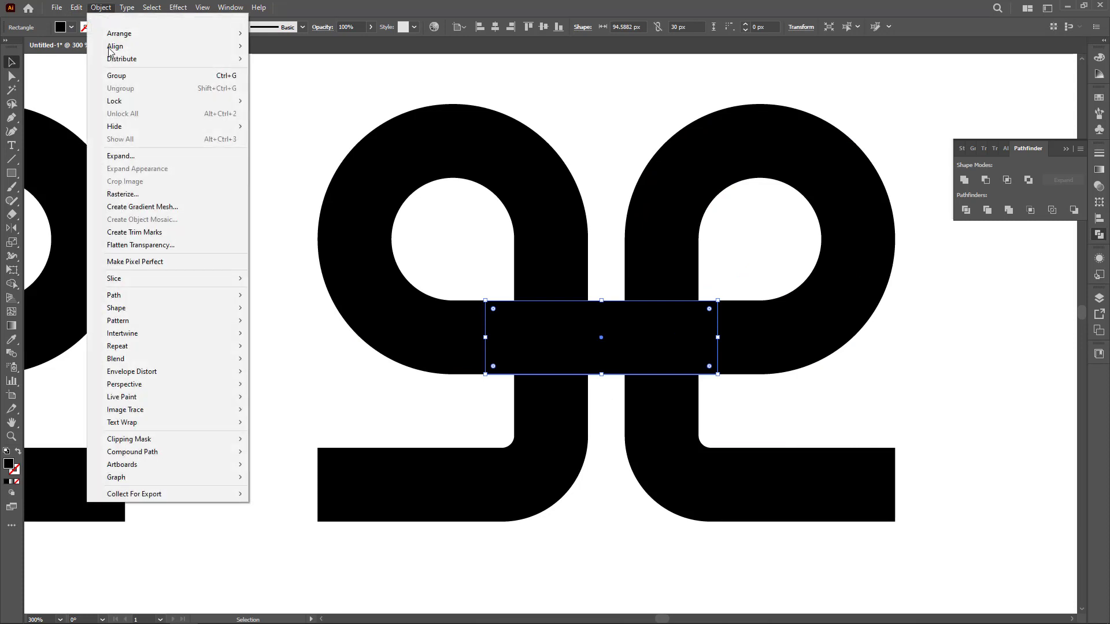
mouse_move(176, 298)
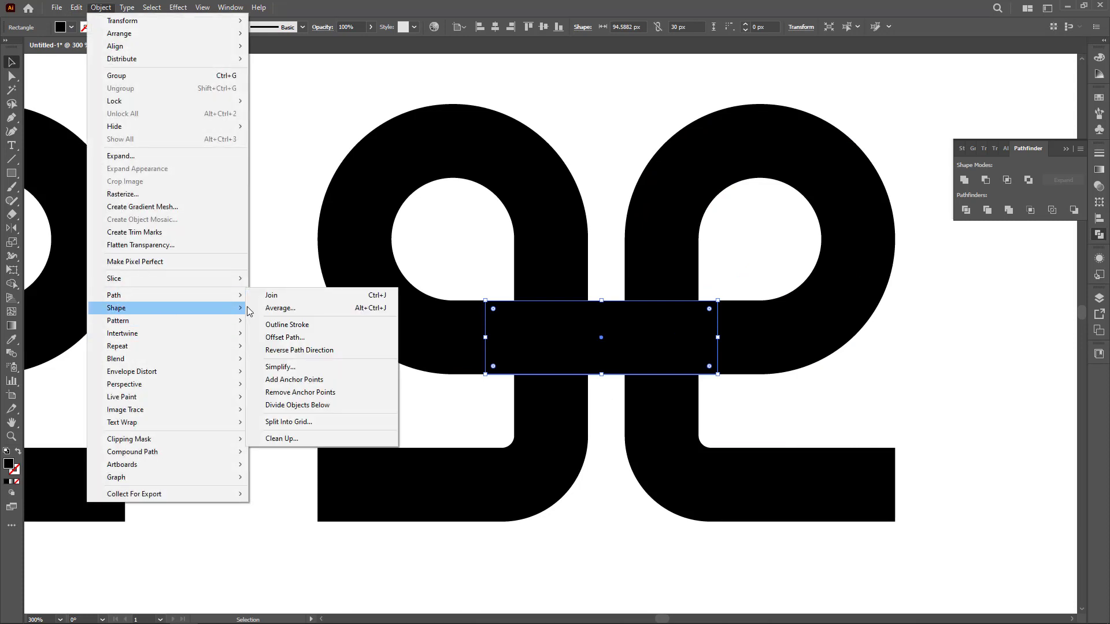
left_click(299, 341)
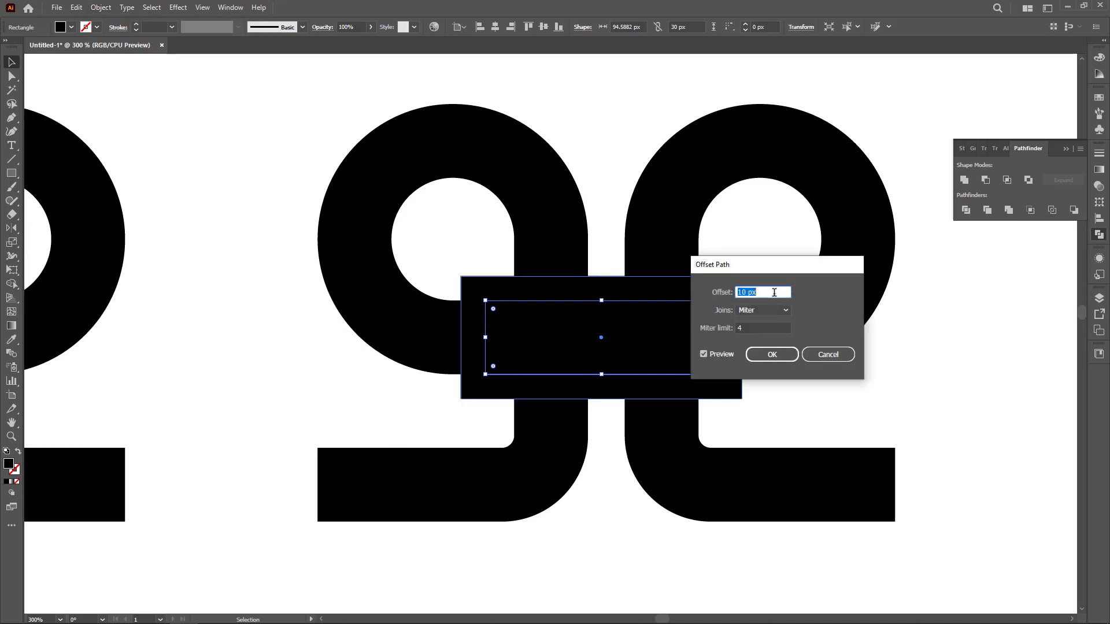
key("Down")
key("Down")
key("Down")
key("Down")
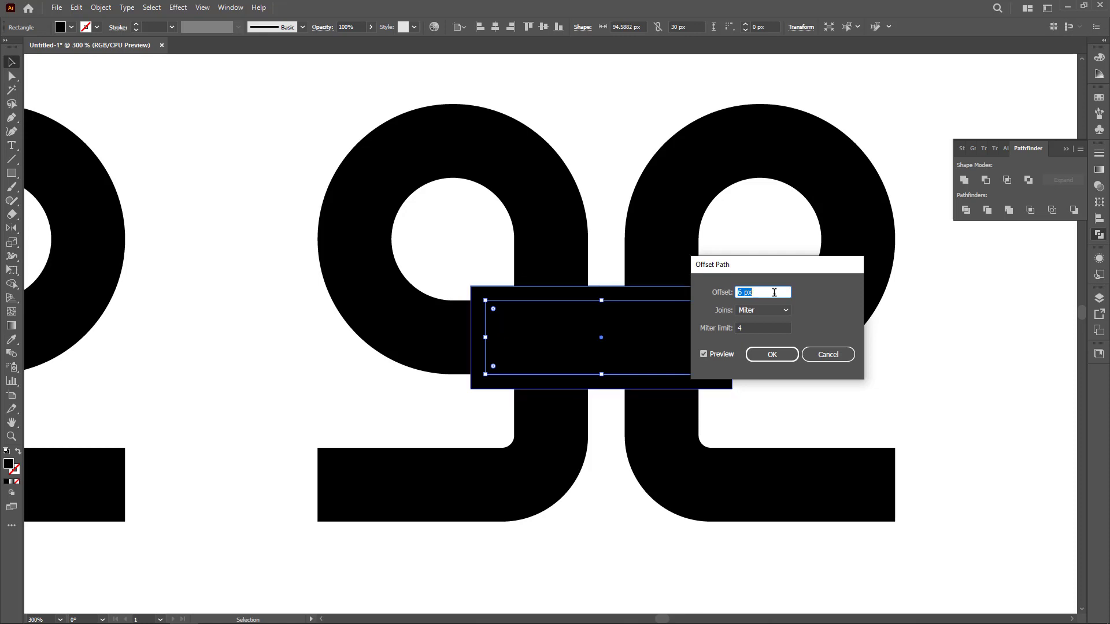
key("Down")
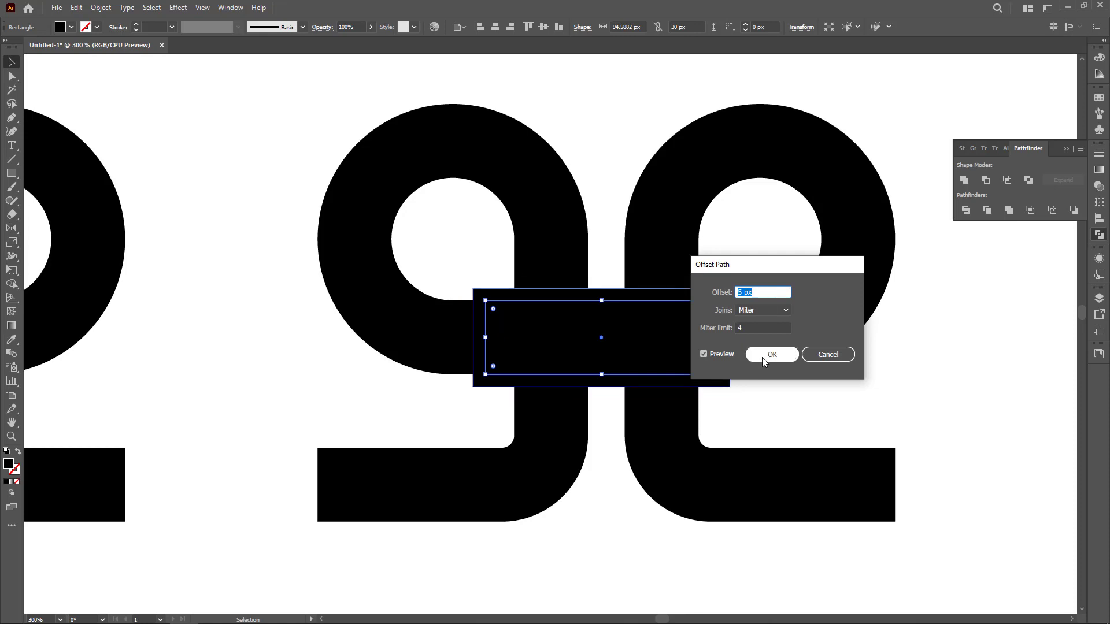
left_click(763, 355)
Select all the pair's shapes and use Shape Builder to split the stems where the offset outline overlaps them.
left_click(246, 334)
left_click_drag(418, 390, 749, 426)
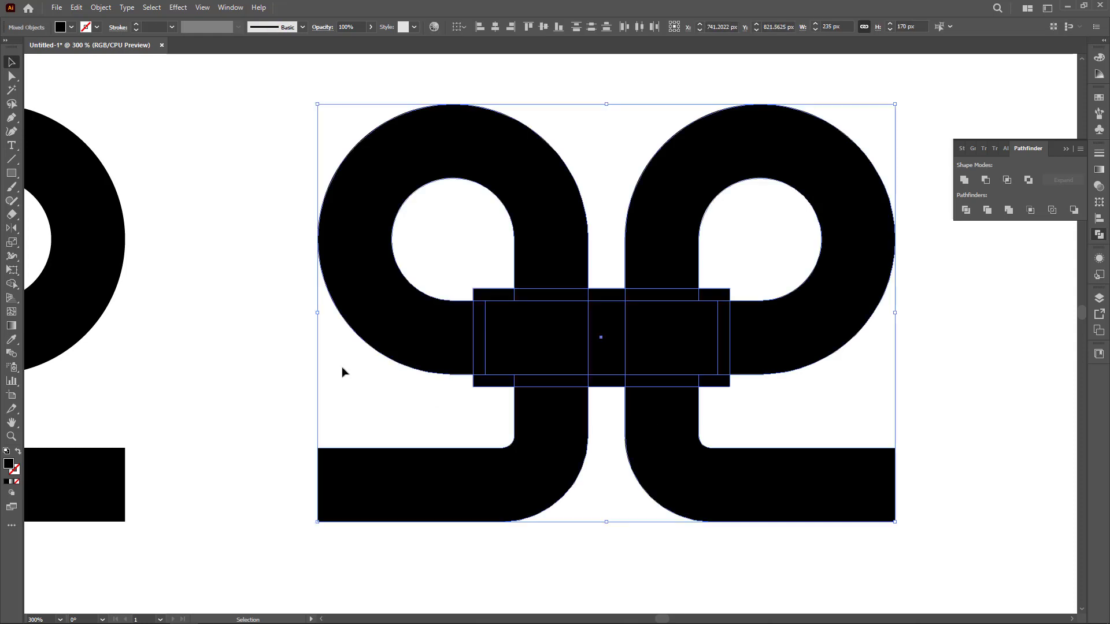
left_click(12, 284)
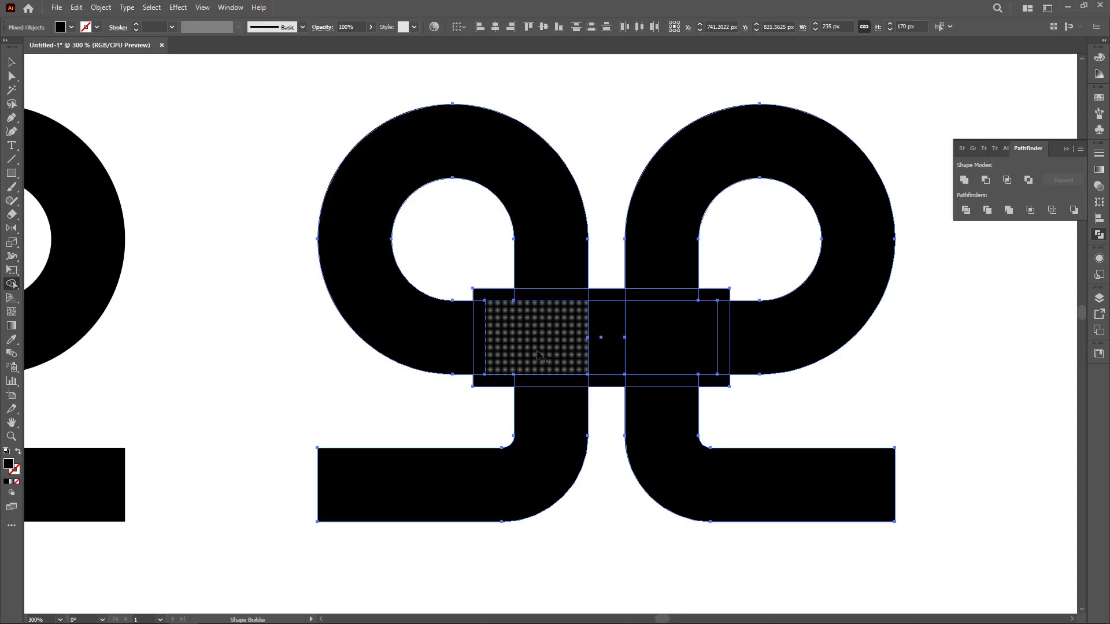
left_click(550, 294, "alt")
left_click(661, 295, "alt")
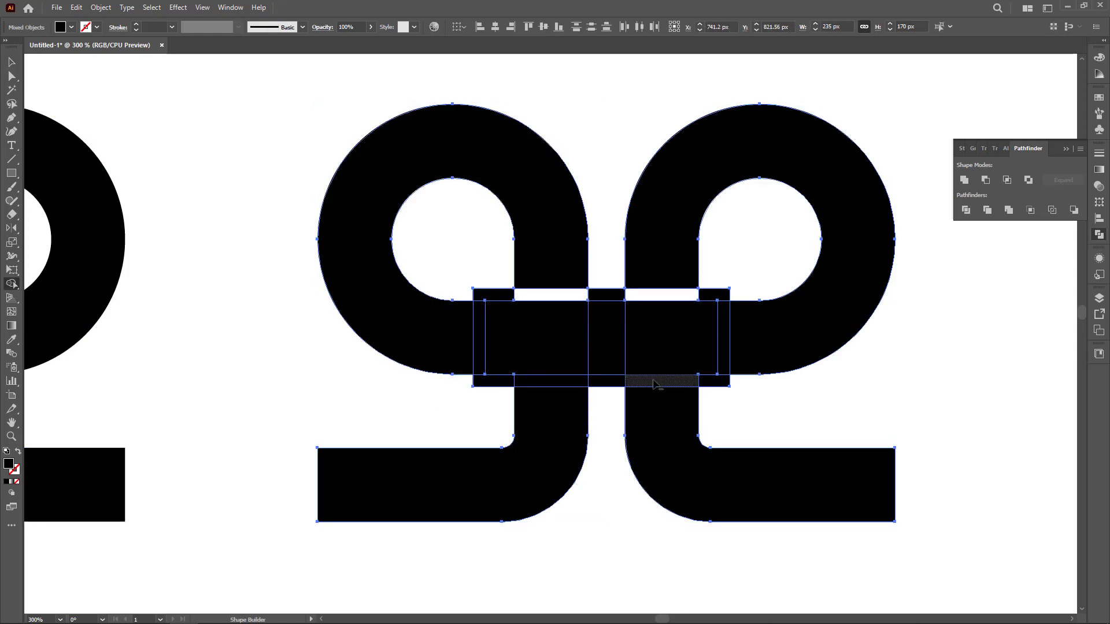
left_click(656, 381, "alt")
left_click_drag(470, 384, 437, 385)
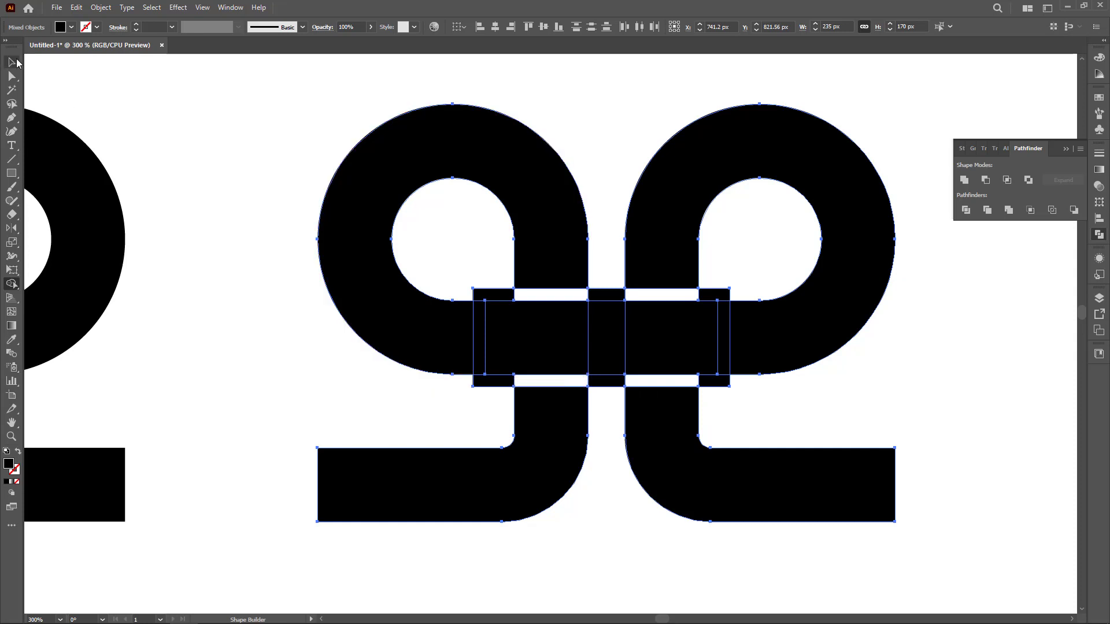
Select the offset outline around the connecting bar and delete it, leaving gaps in the stems.
left_click(12, 62)
left_click(164, 273)
left_click(484, 384)
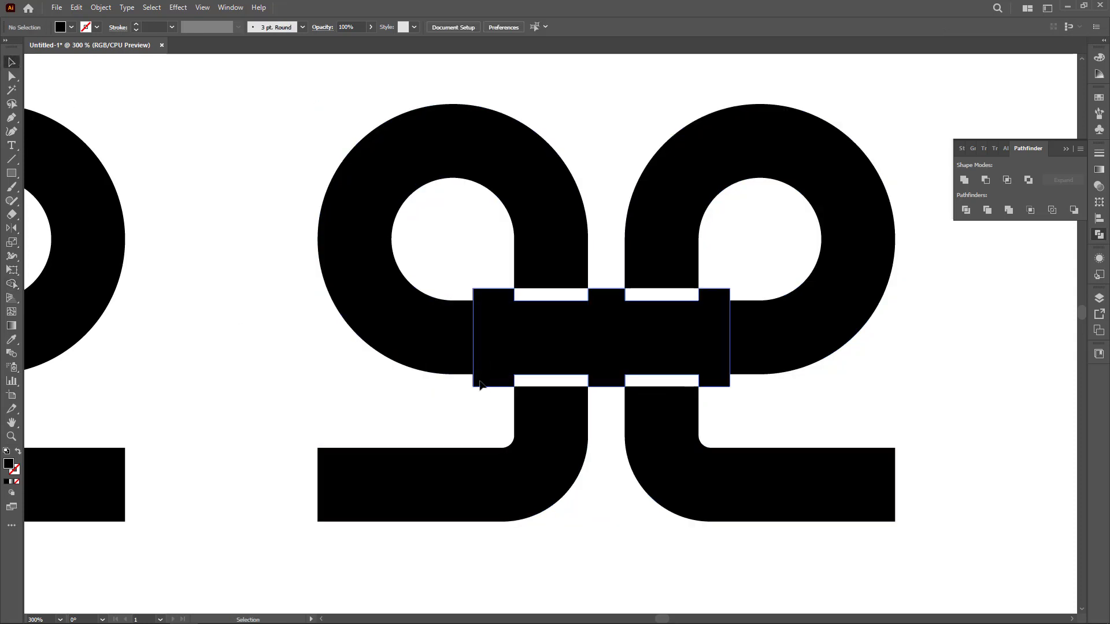
key("Delete")
Unite the connecting bar with the two bowl pieces it runs through.
left_click_drag(485, 423, 730, 281)
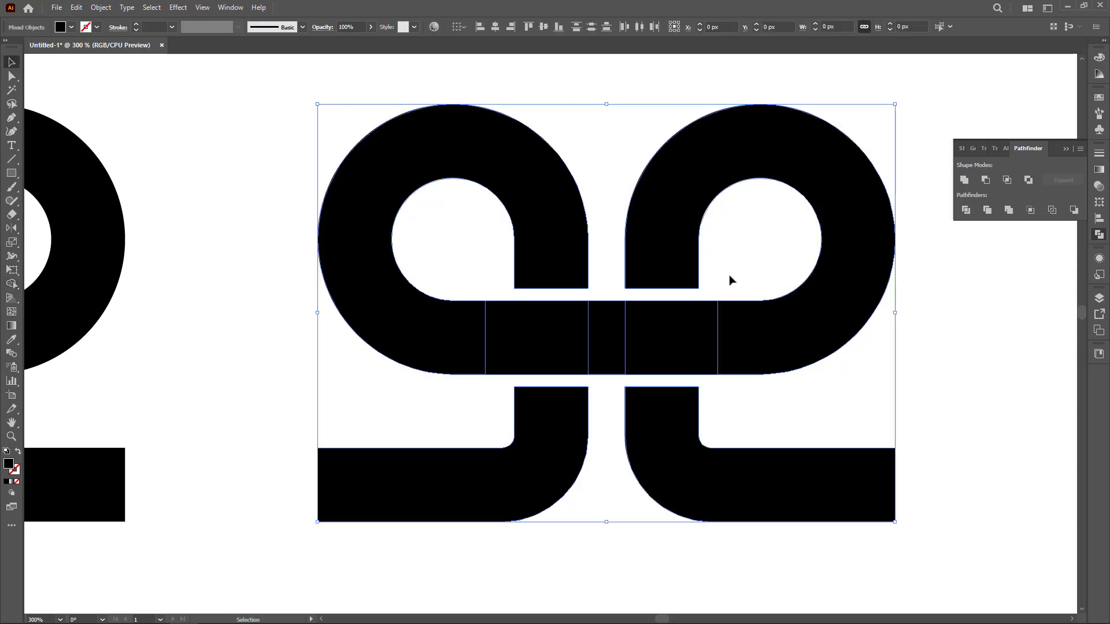
left_click(964, 180)
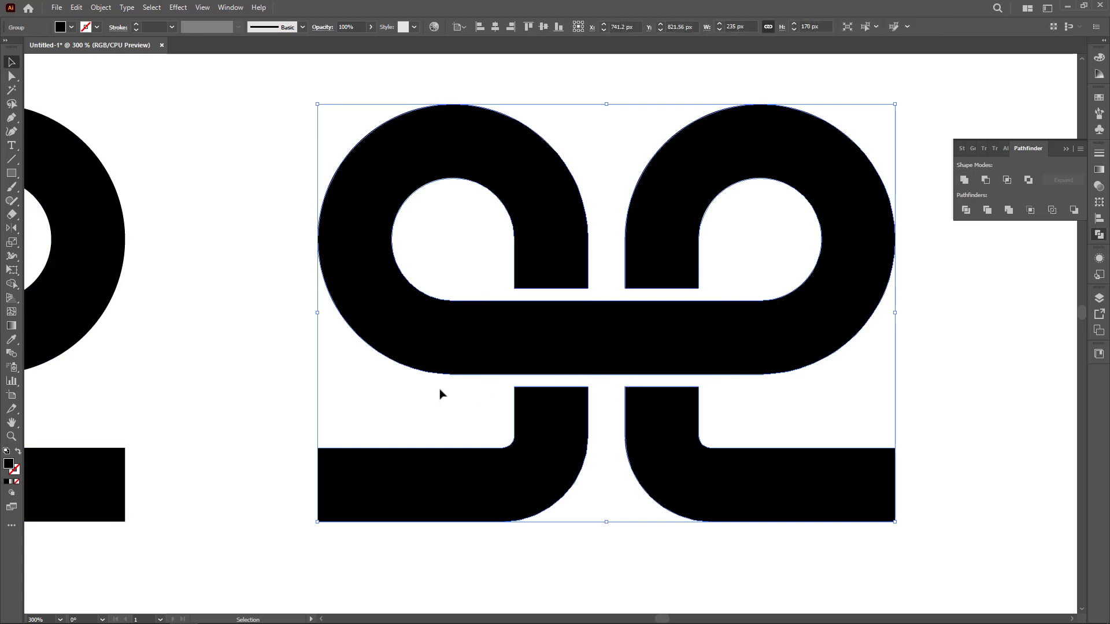
Delete the redundant anchor points along the top and bottom edges of the united bar.
left_click(13, 120)
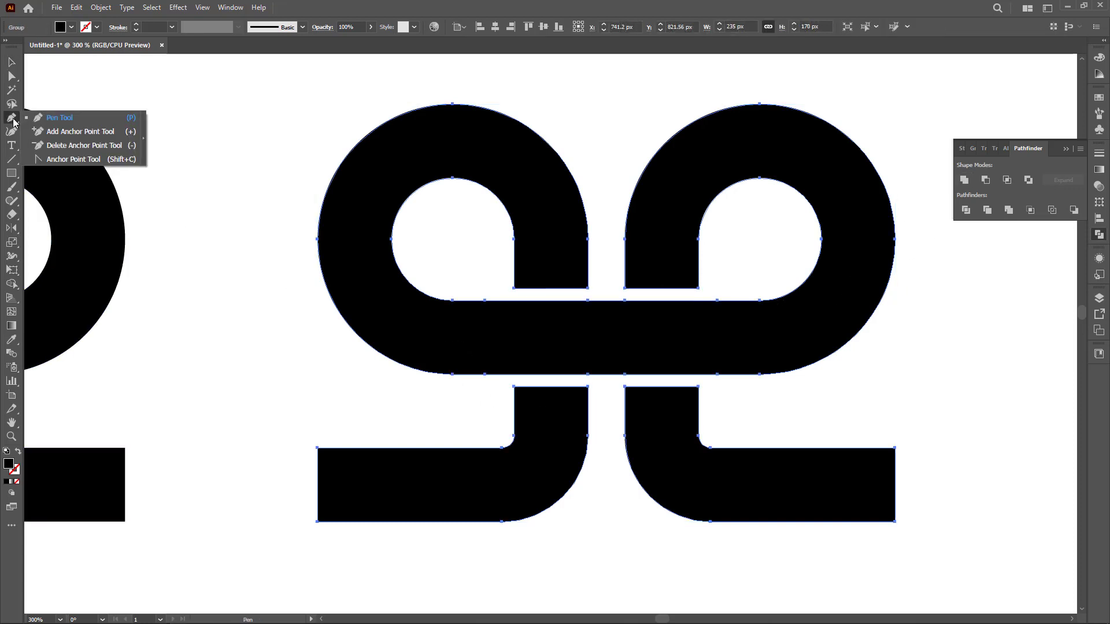
left_click(484, 374)
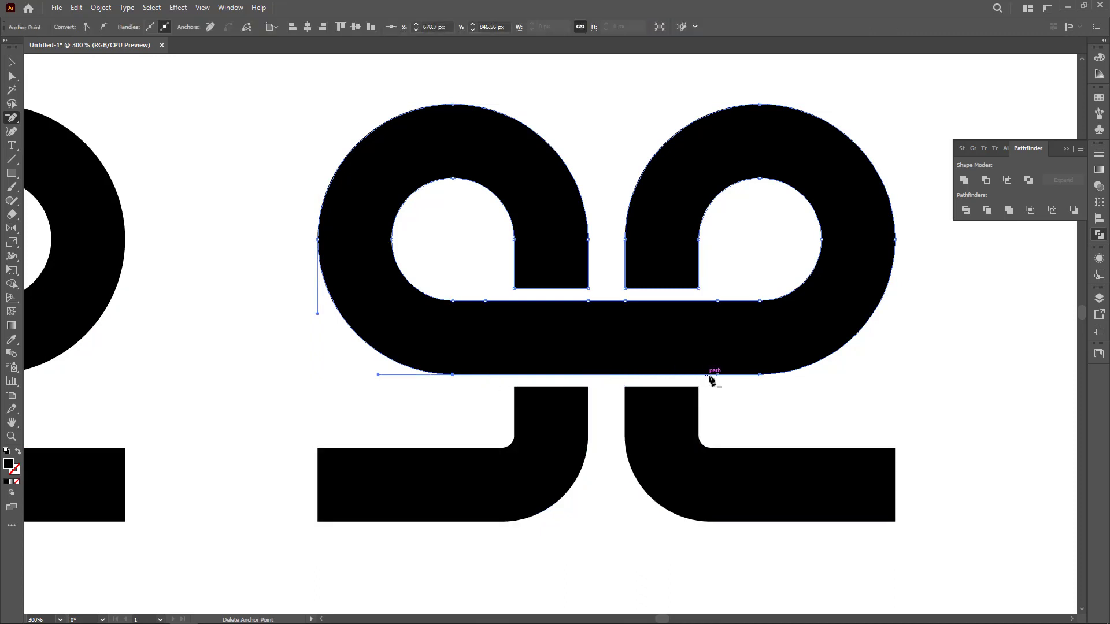
left_click(718, 301)
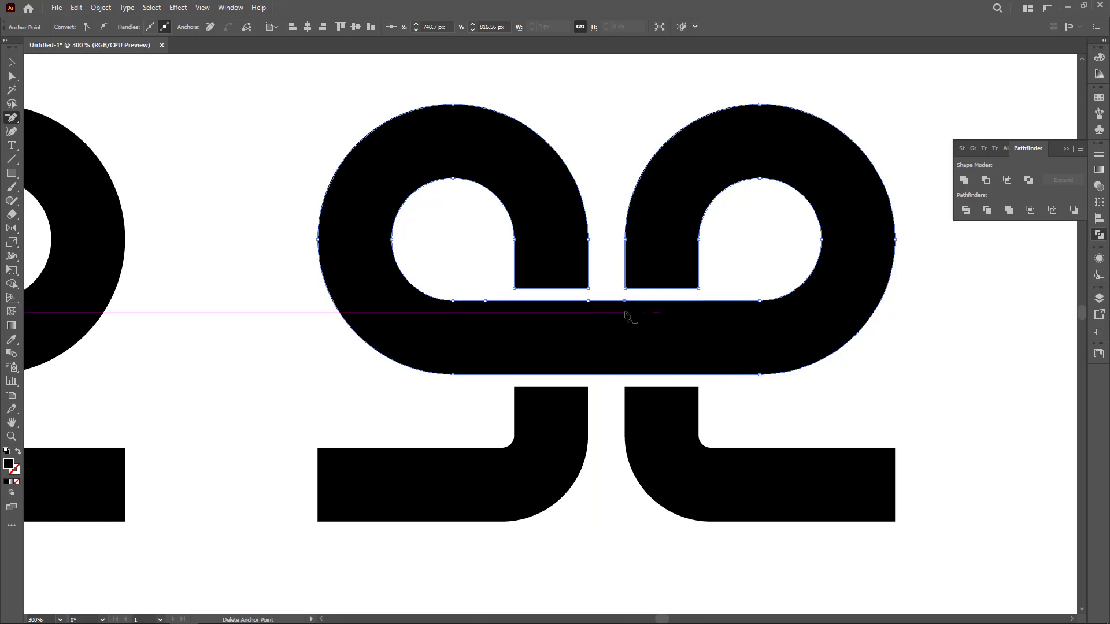
left_click(625, 301)
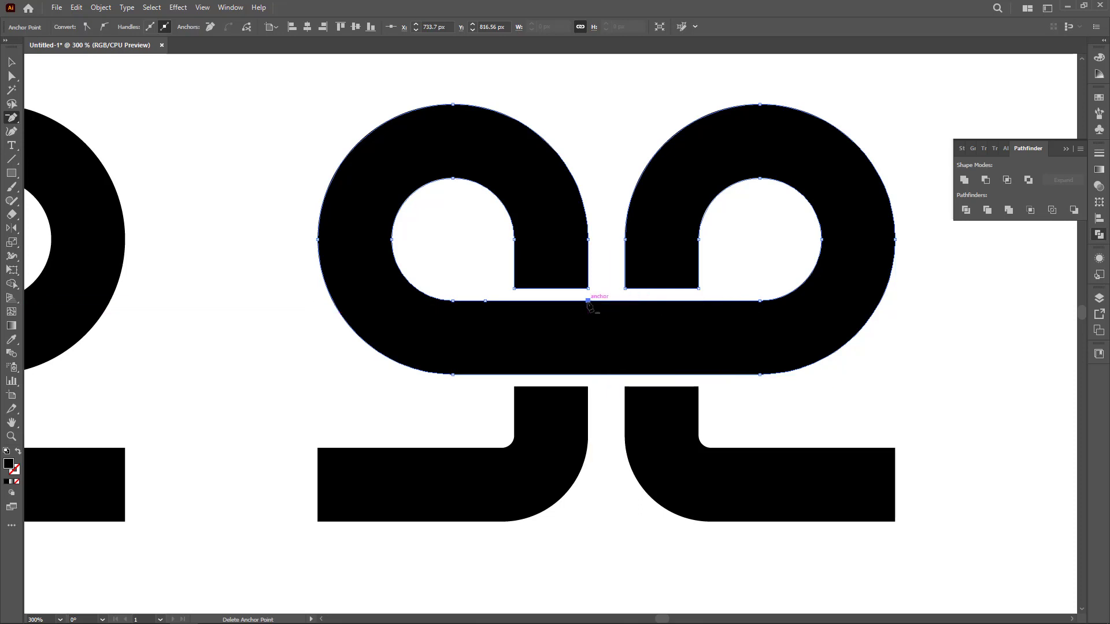
left_click(484, 301)
left_click(12, 62)
left_click(239, 322)
Move the earlier linked pair up beside the original 9 glyph.
scroll(430, 302, "down", 2)
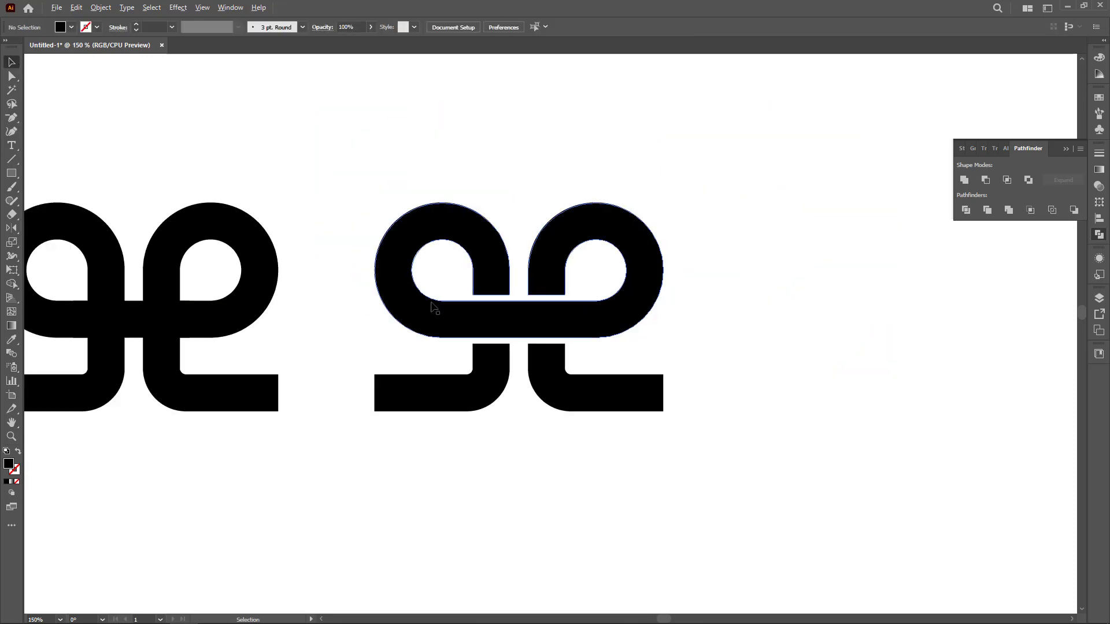
left_click_drag(445, 393, 467, 399)
scroll(467, 399, "down", 1)
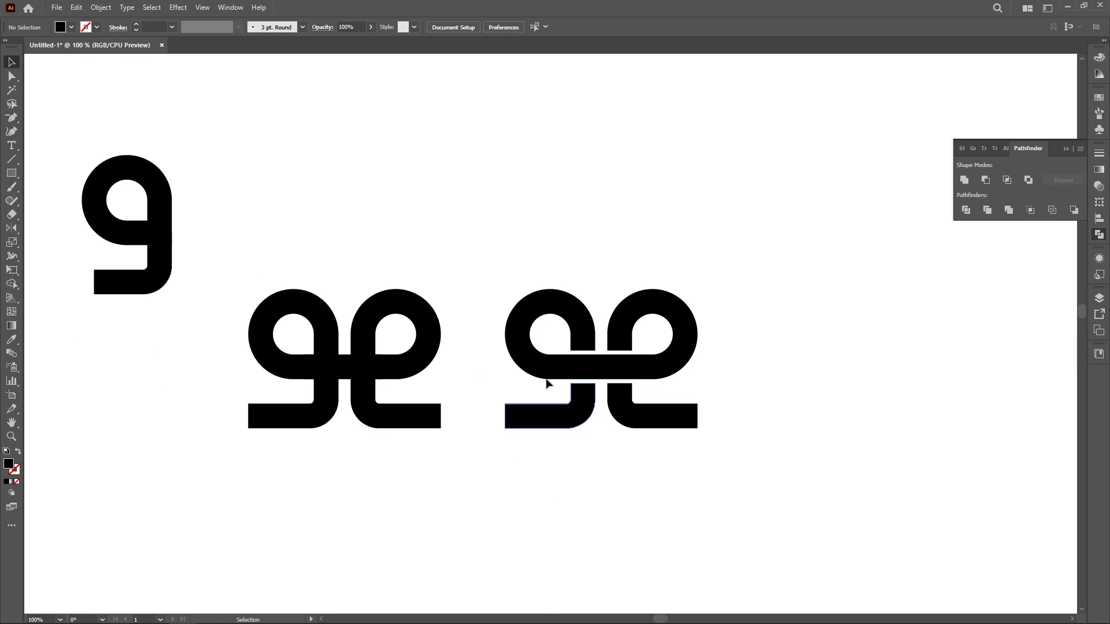
left_click_drag(229, 282, 366, 215)
Round the outer upper corner of each bottom foot in the new pair into a large curve.
left_click(636, 419)
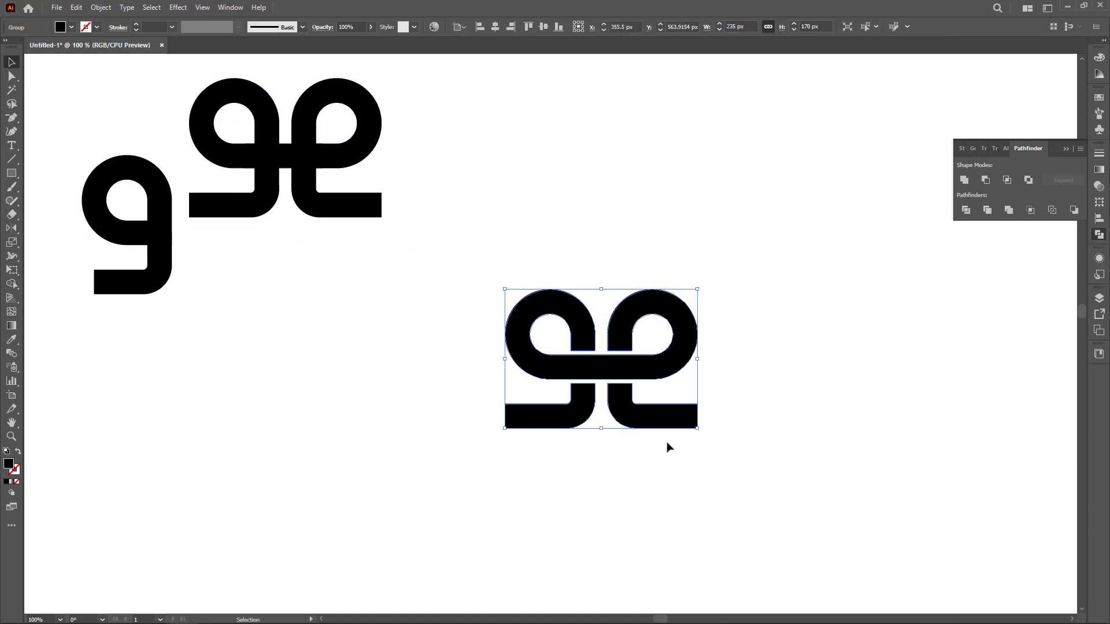
left_click_drag(671, 425, 699, 483)
scroll(660, 501, "up", 1)
scroll(660, 501, "up", 1)
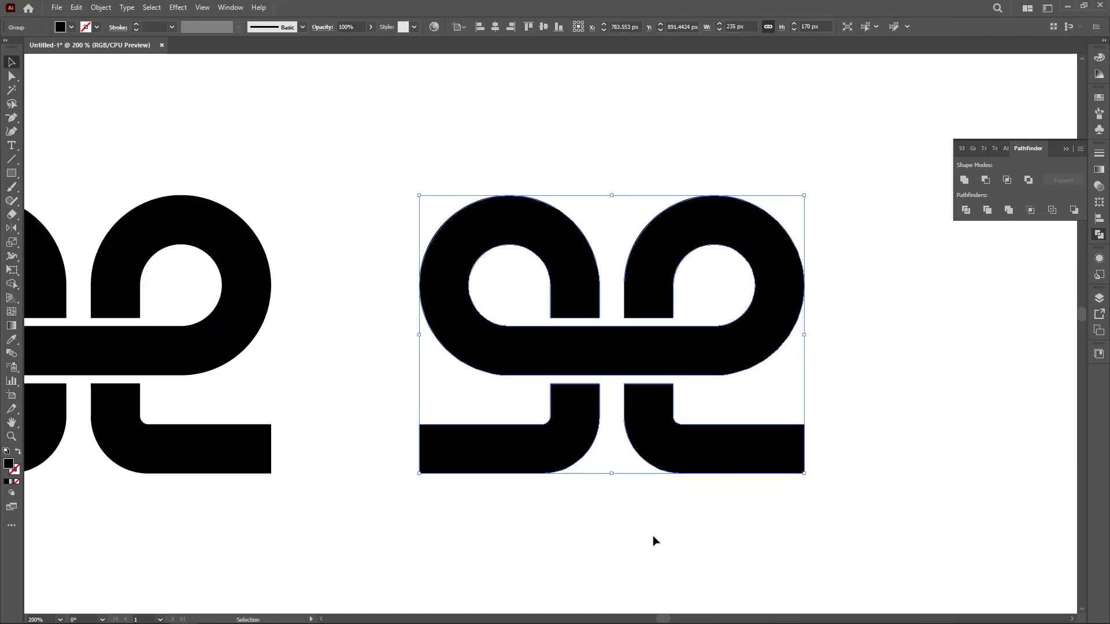
scroll(679, 504, "up", 1)
left_click(635, 523)
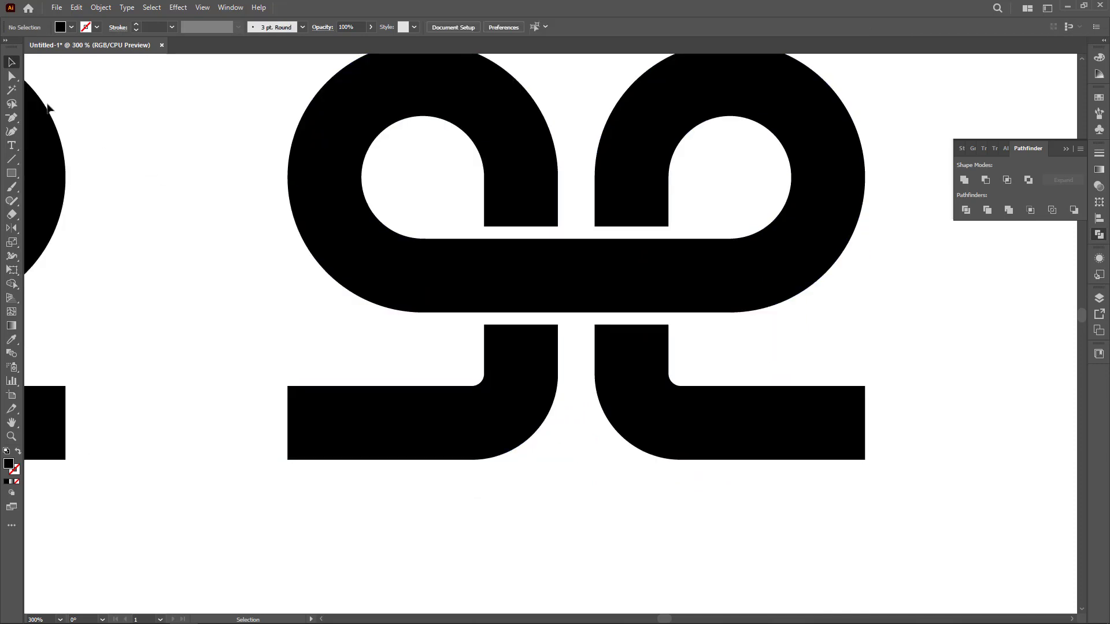
left_click(13, 77)
left_click_drag(304, 396, 308, 400)
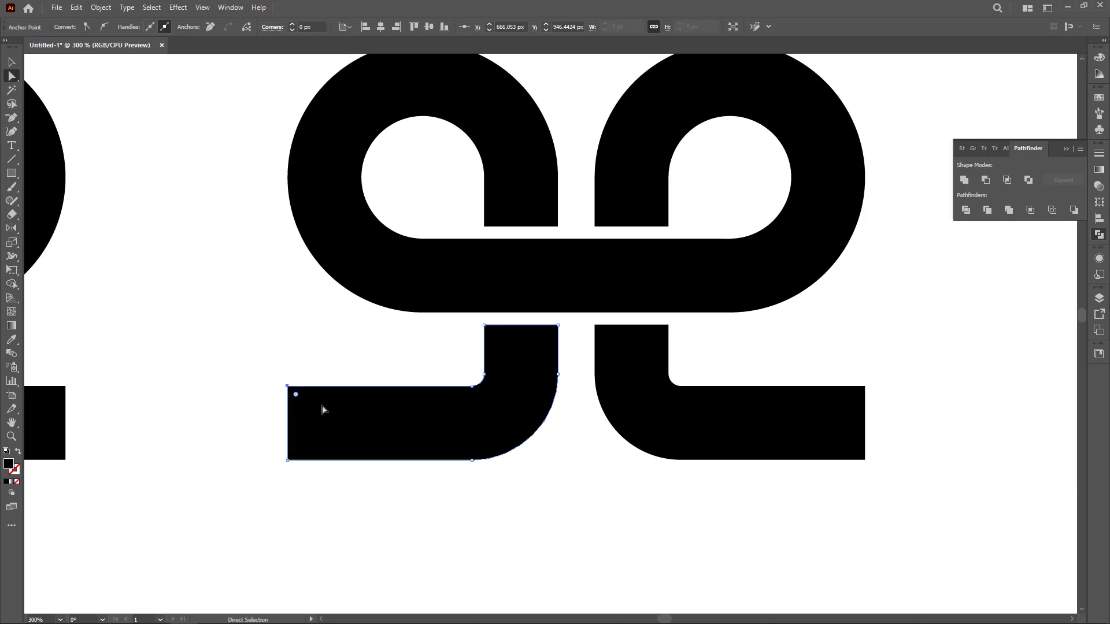
left_click_drag(296, 398, 454, 475)
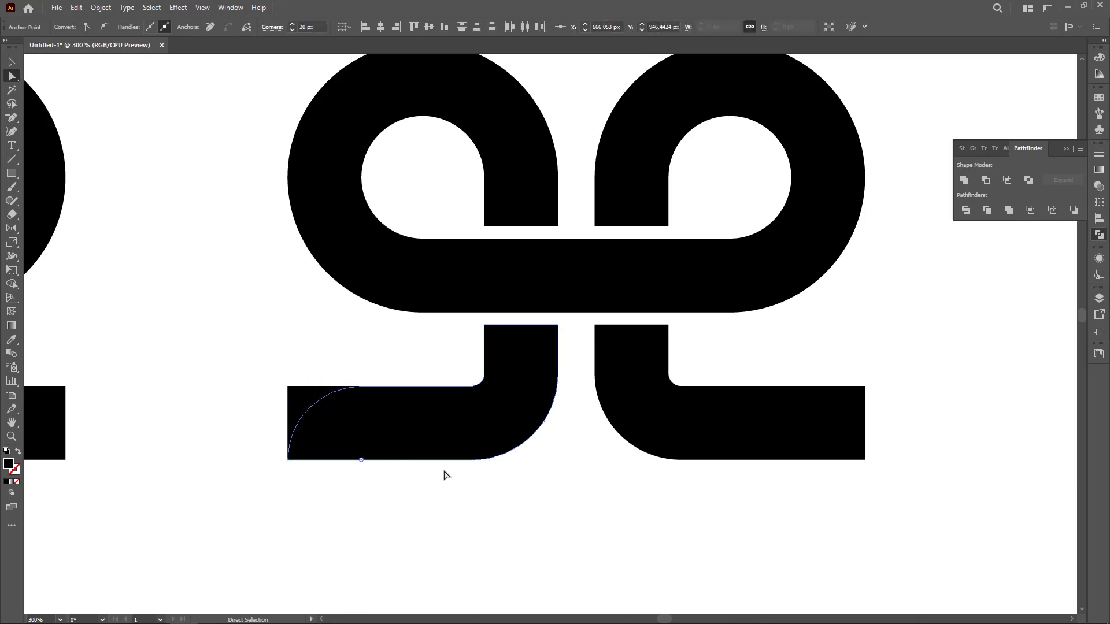
left_click_drag(903, 374, 728, 482)
left_click(744, 508)
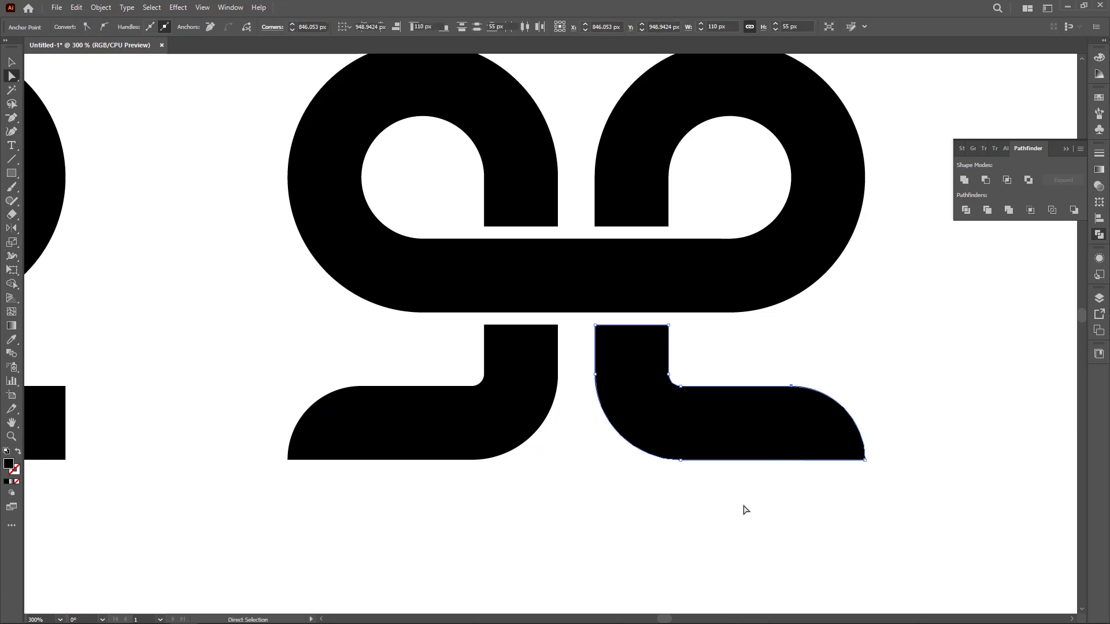
Move the original 9 and the earlier pair away, leaving the finished pair alone.
scroll(556, 479, "down", 2)
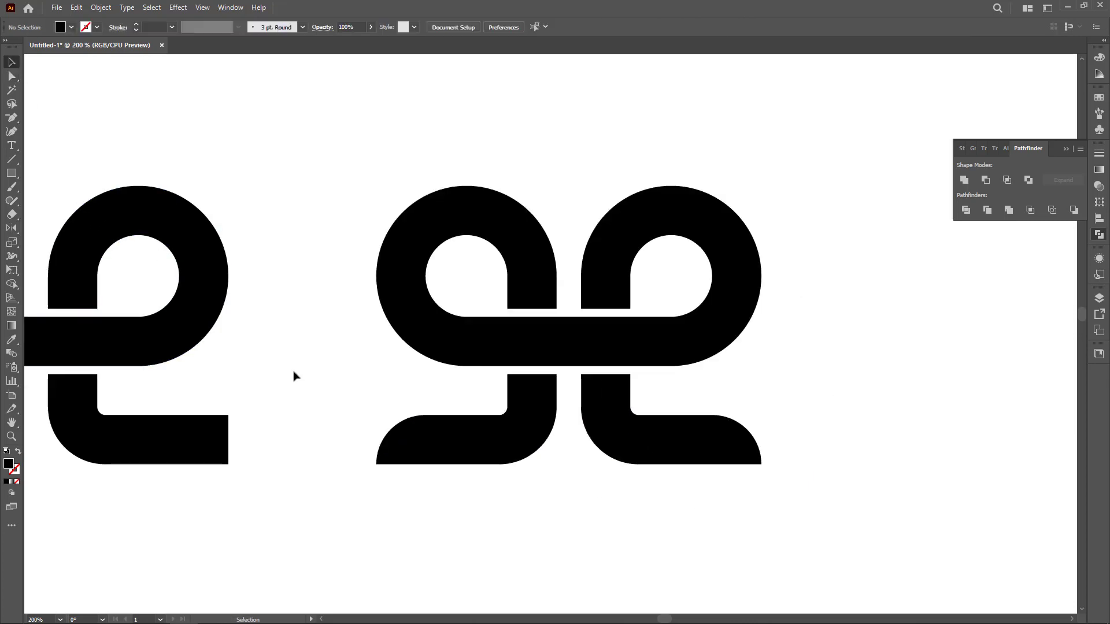
scroll(721, 435, "down", 2)
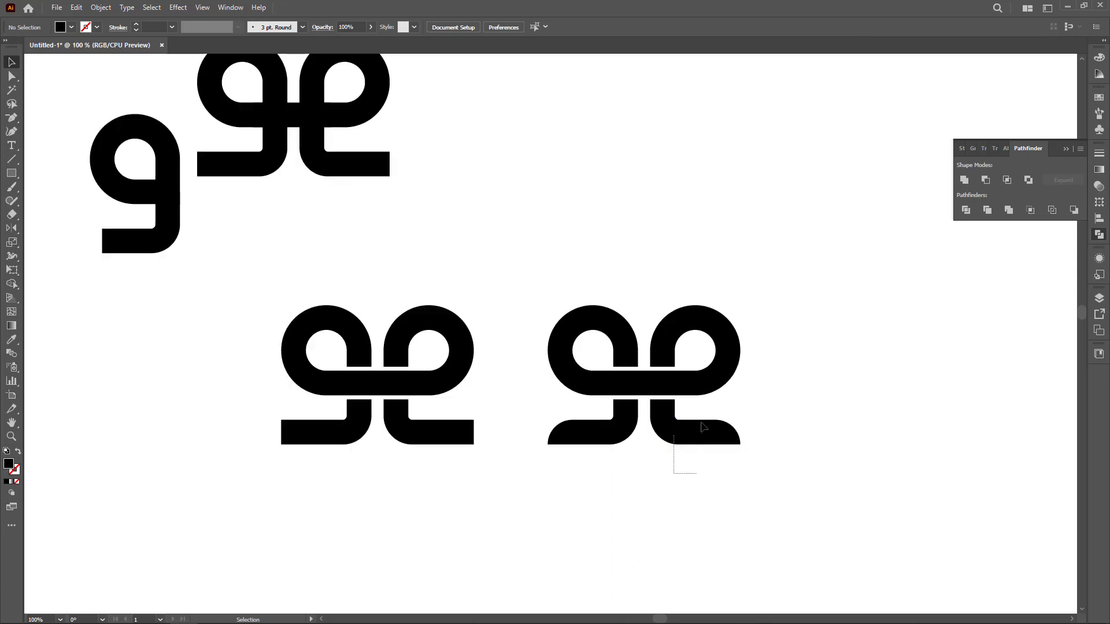
left_click_drag(703, 427, 678, 490)
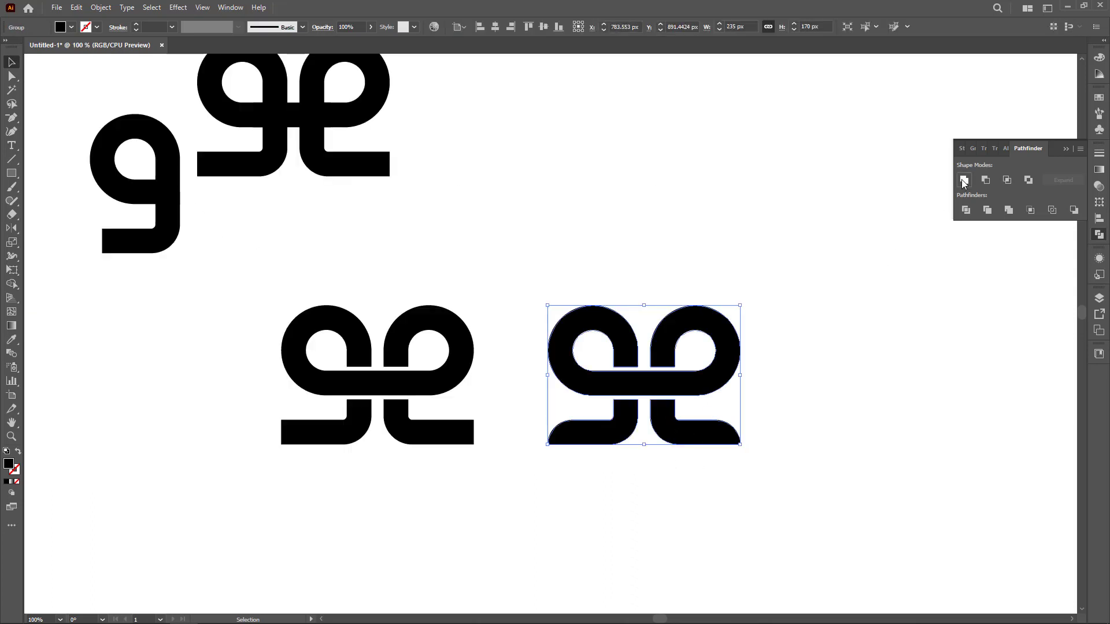
scroll(493, 483, "down", 2)
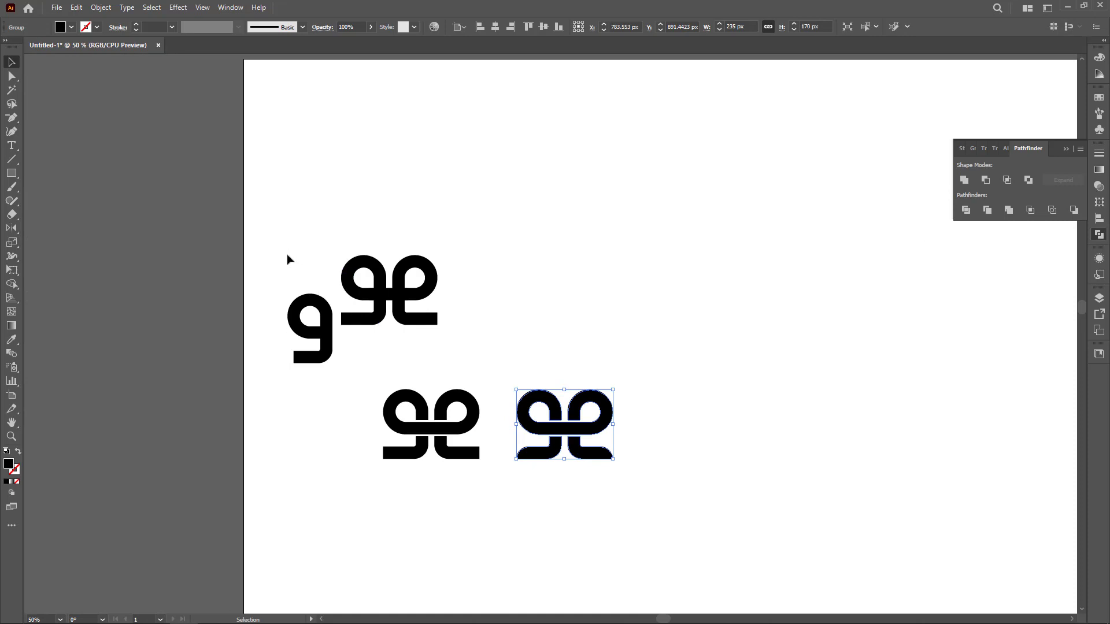
left_click_drag(288, 257, 466, 461)
left_click_drag(393, 409, 211, 276)
Select all pieces of the finished pair and group them.
scroll(629, 470, "up", 2)
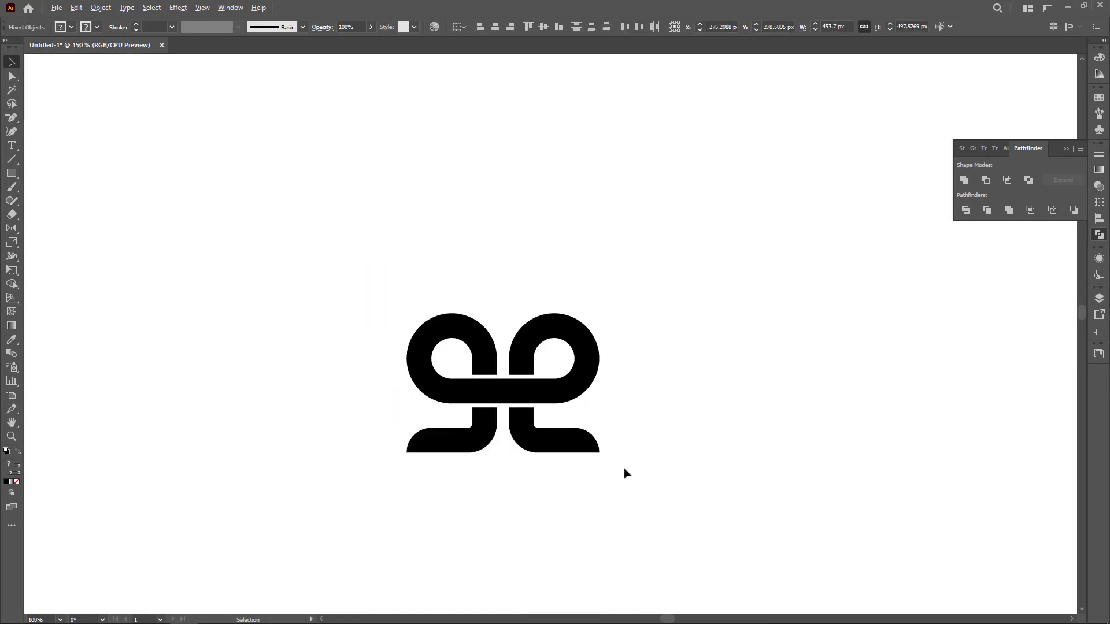
scroll(624, 469, "up", 1)
left_click_drag(502, 505, 515, 437)
left_click_drag(533, 373, 550, 411)
key("ctrl+g")
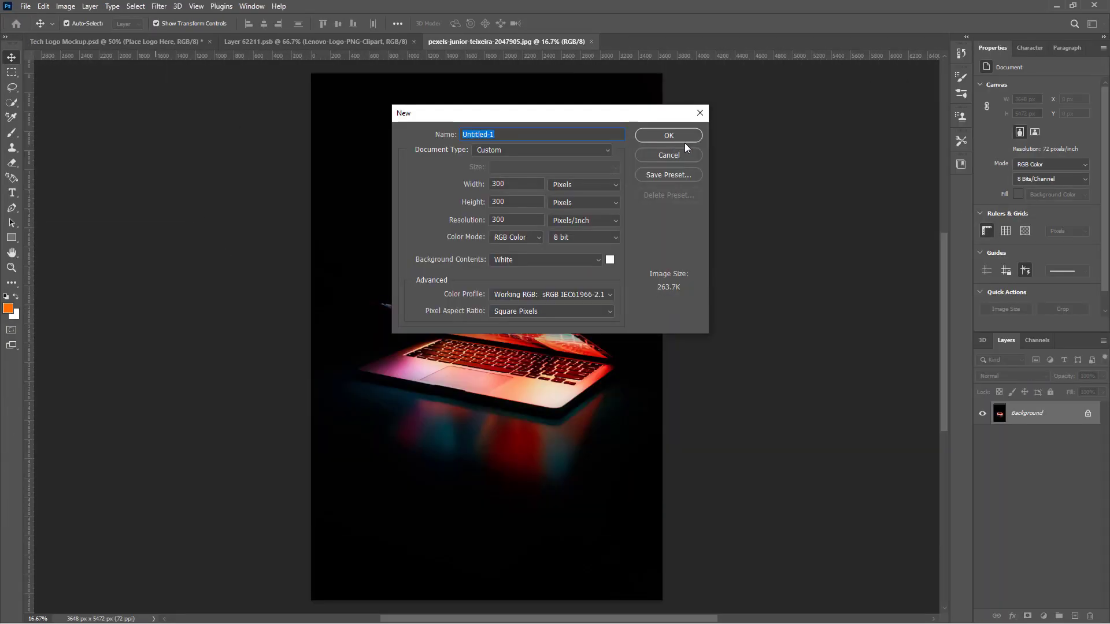
left_click(660, 137)
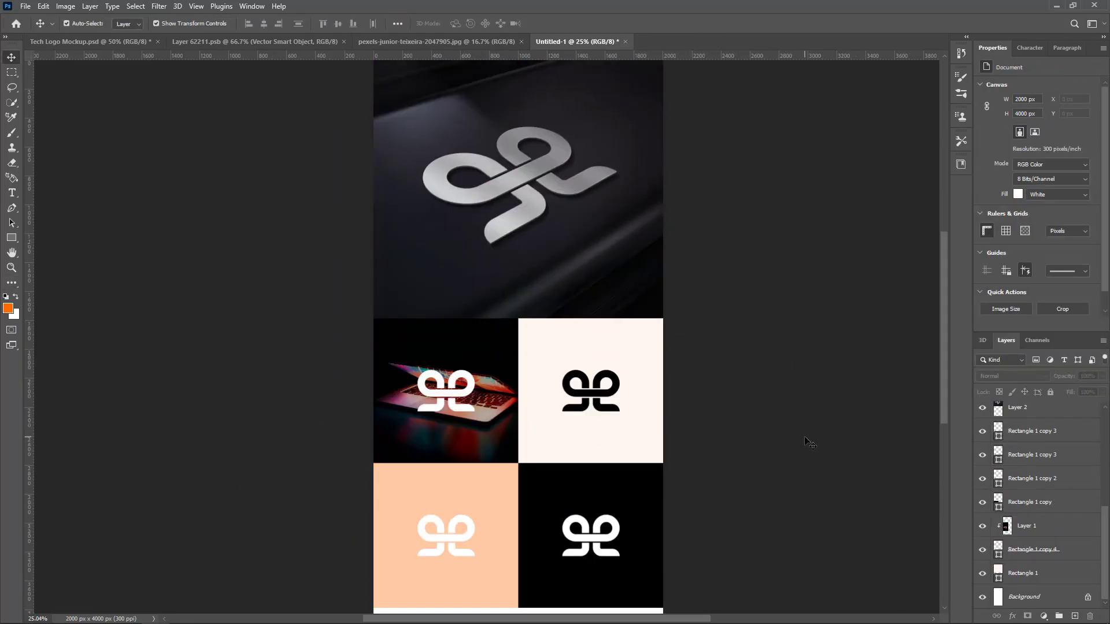
left_click(12, 283)
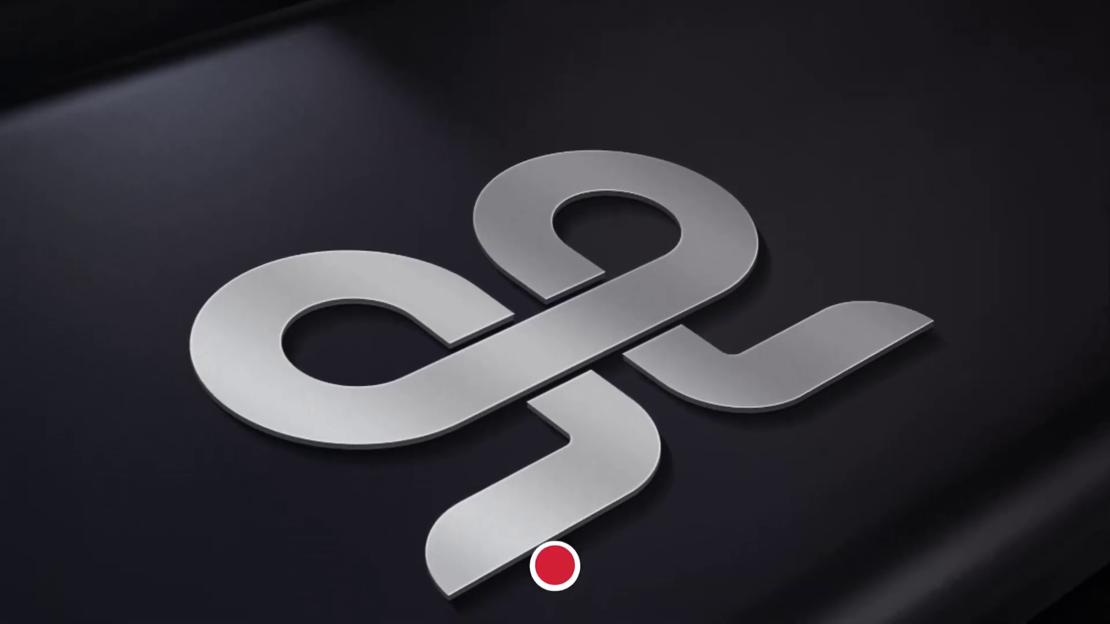